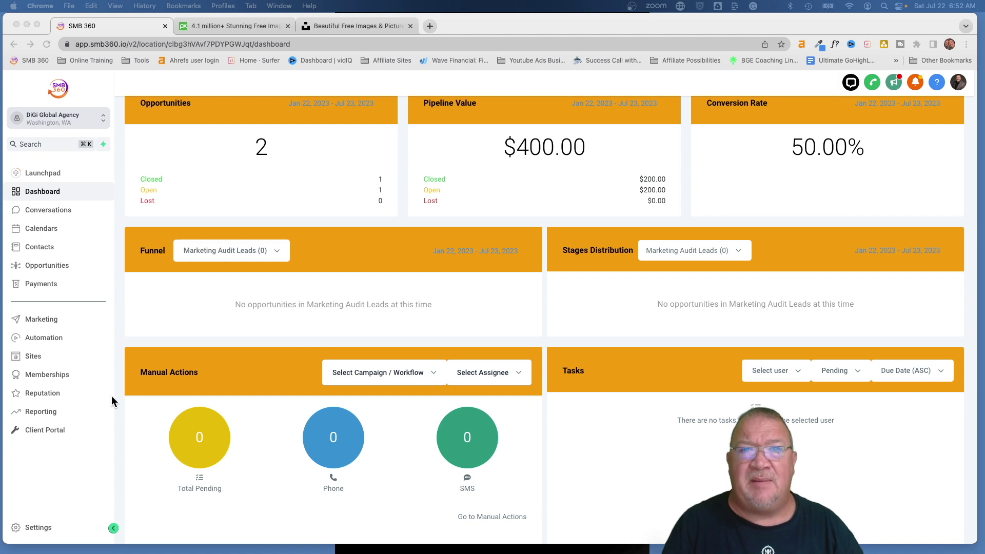
Step: Go to Settings, choose Media under Other Settings, and open the media library
left_click(37, 529)
left_click(22, 458)
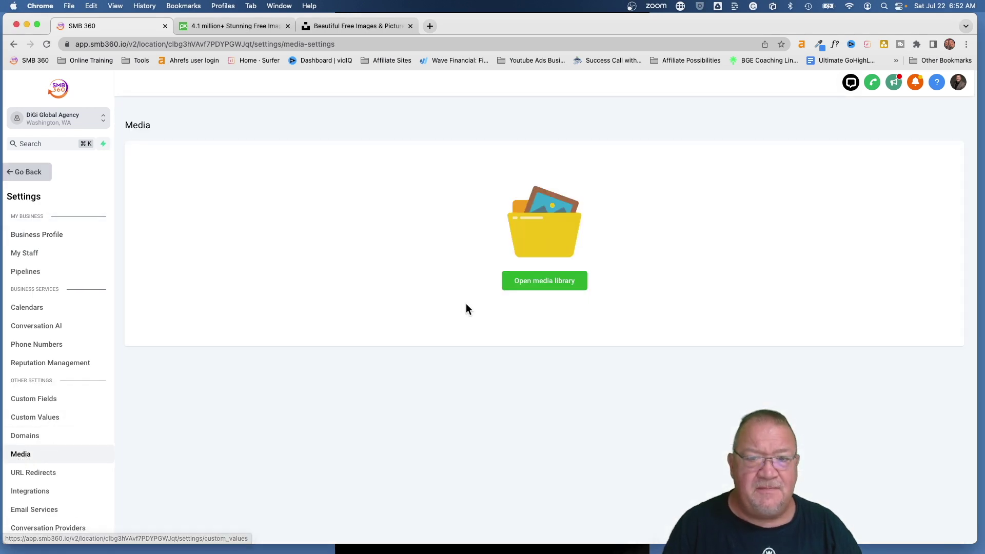
left_click(535, 280)
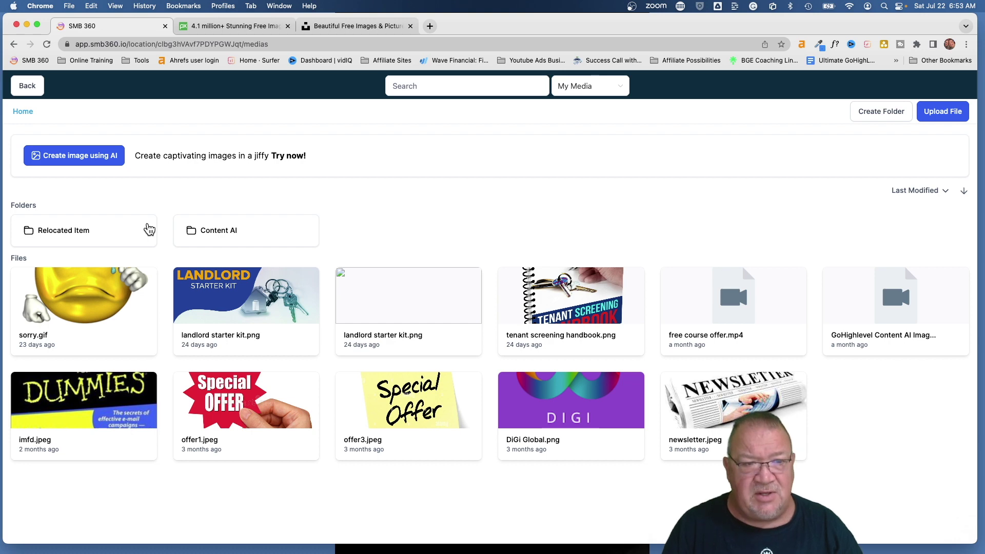
Step: Browse the media library's folders and uploaded files, then open the Content AI folder
scroll(154, 221, "up", 5)
scroll(149, 227, "left", 3)
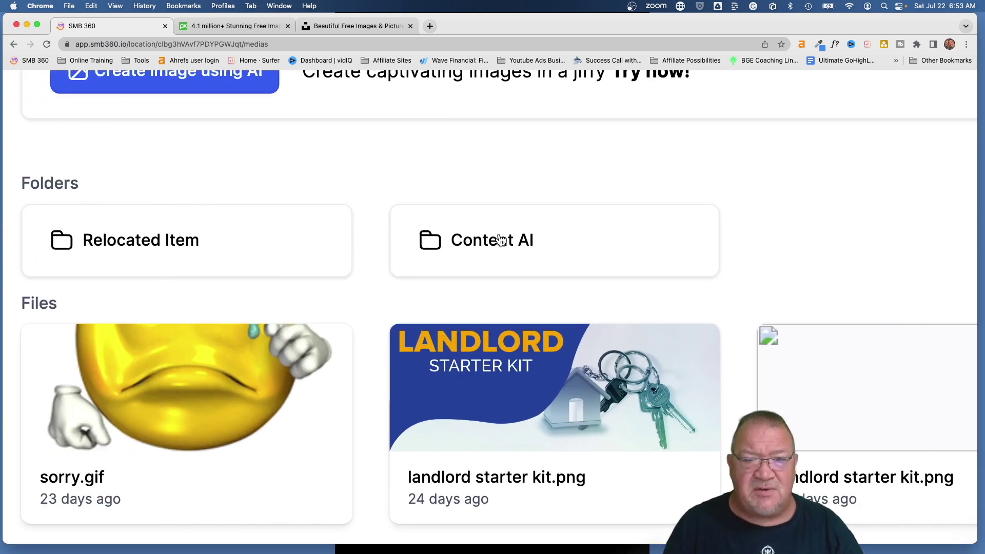
scroll(497, 235, "down", 5)
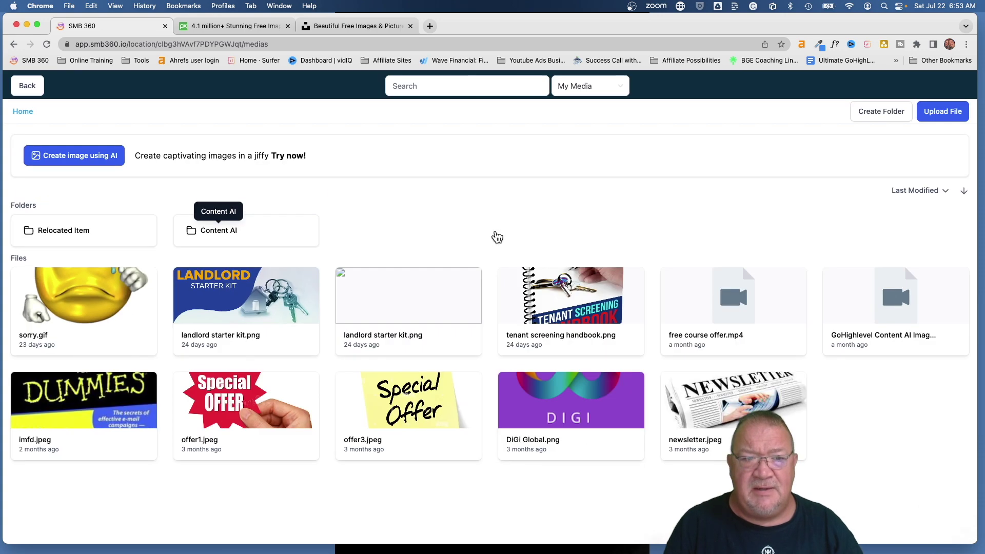
scroll(849, 126, "up", 5)
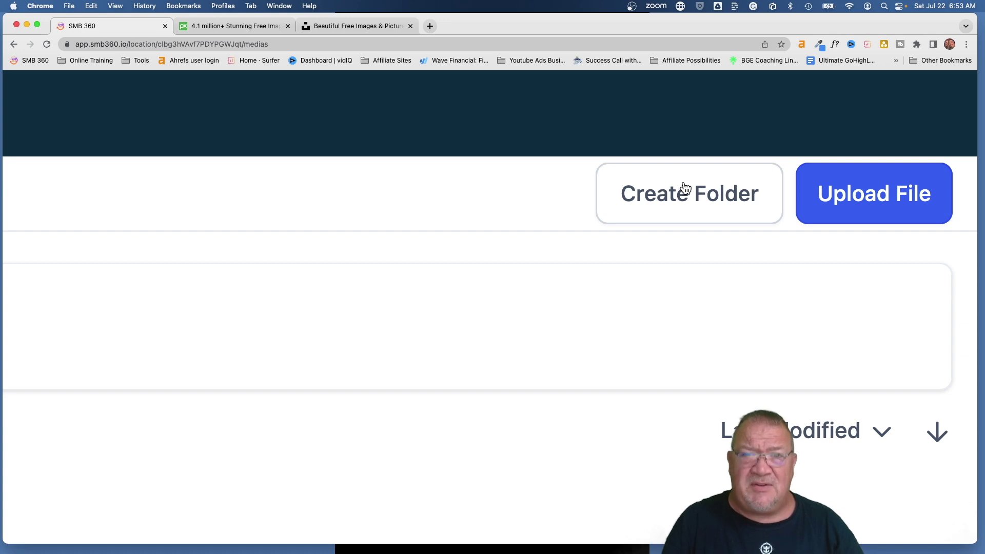
scroll(686, 188, "down", 5)
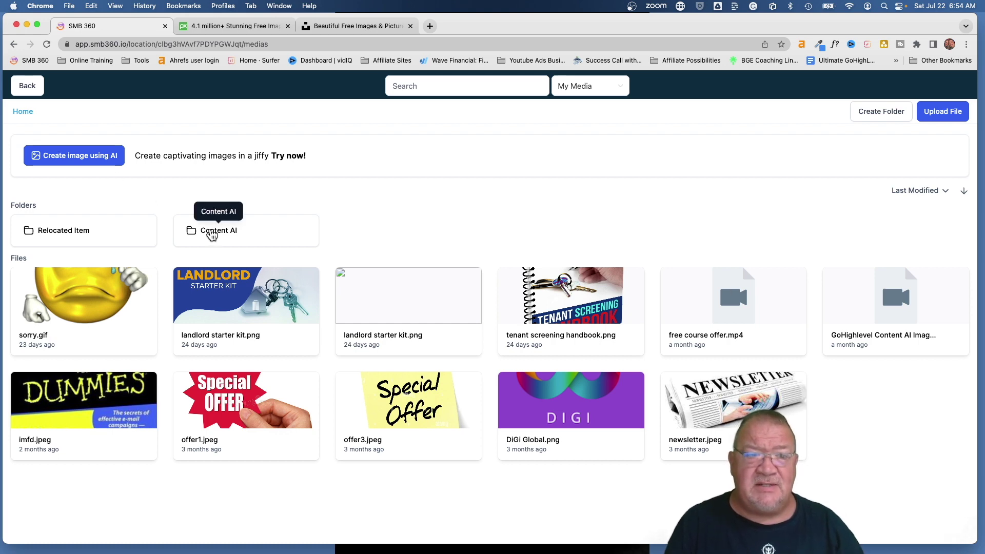
scroll(209, 232, "up", 3)
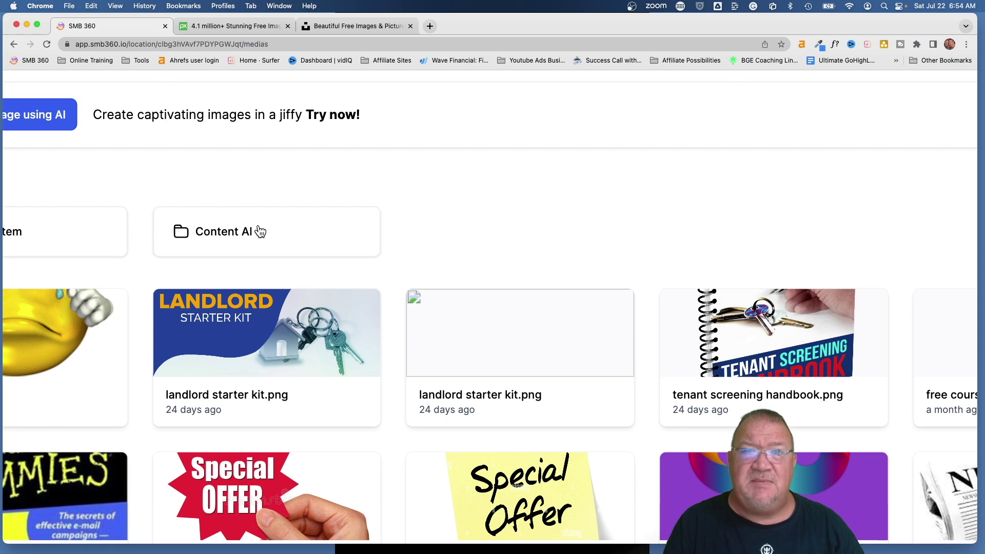
scroll(261, 232, "down", 3)
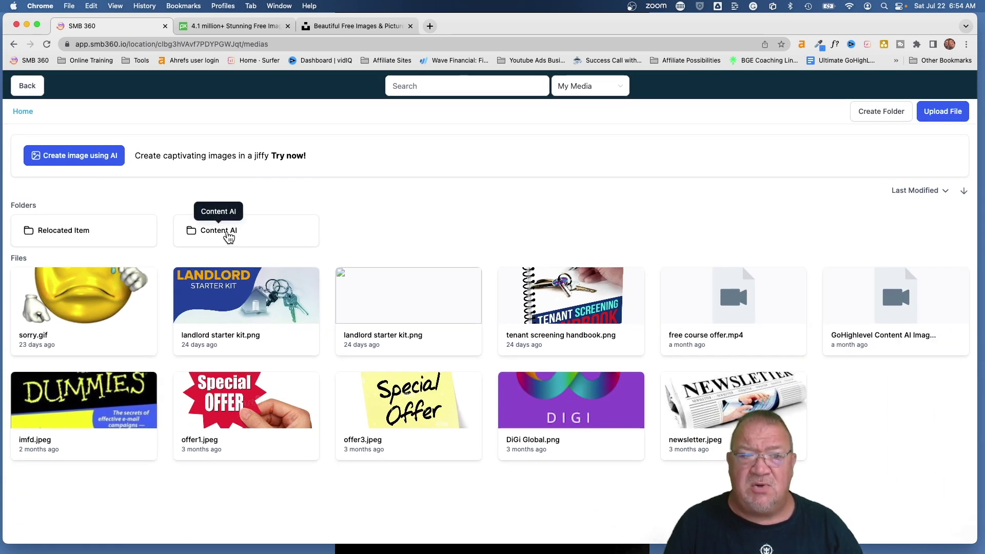
left_click(229, 236)
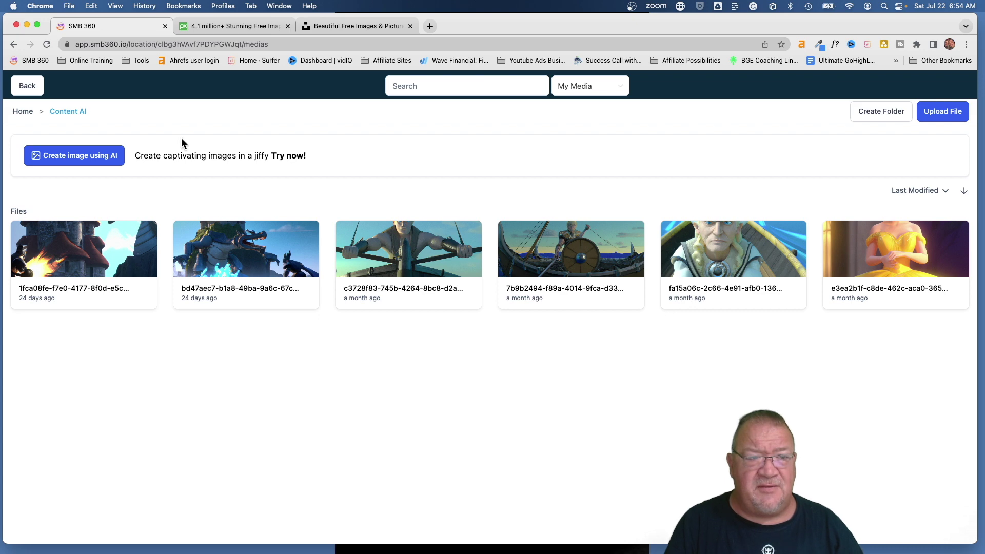
scroll(181, 138, "up", 5)
scroll(180, 135, "down", 5)
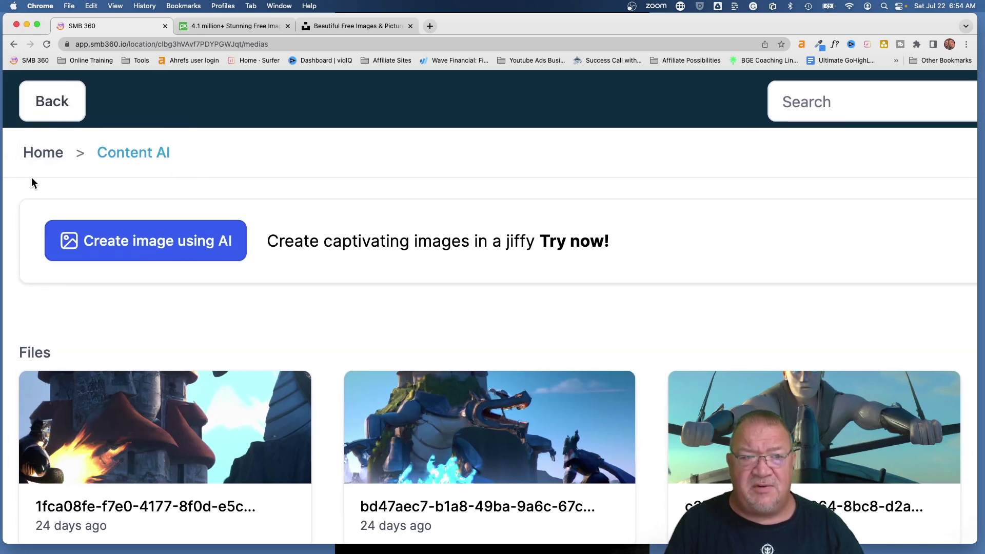
left_click(40, 154)
scroll(291, 260, "down", 5)
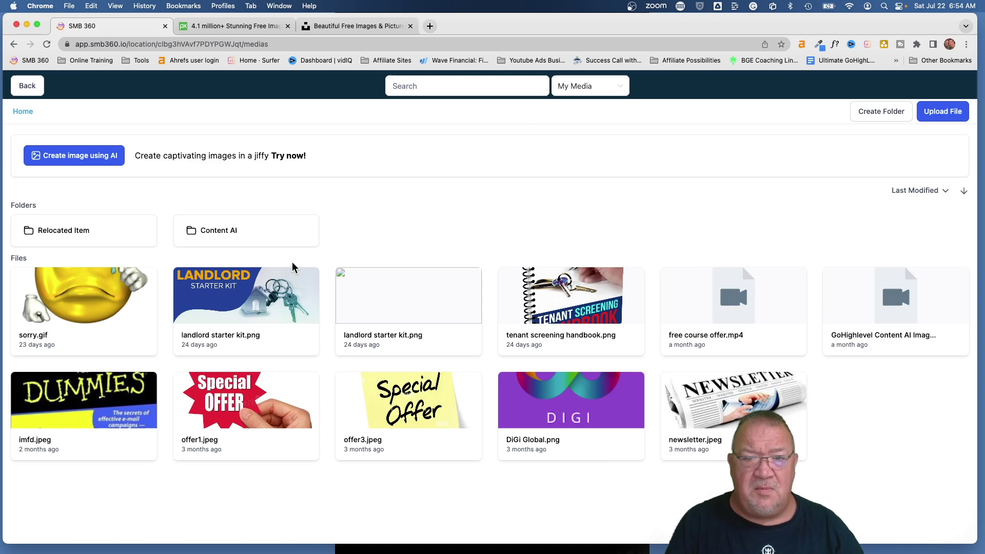
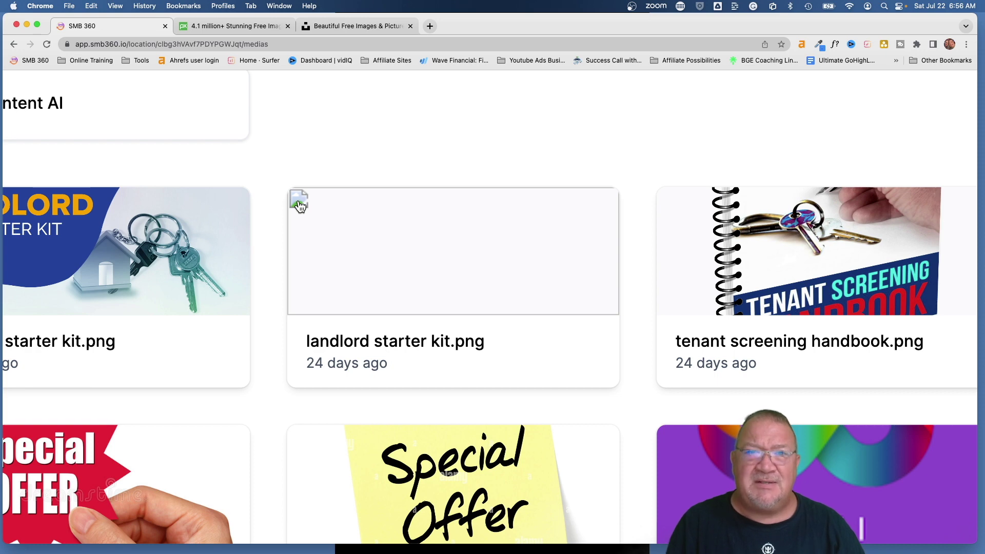
Step: Copy the link of tenant screening handbook.png and open a new blank browser tab
scroll(301, 205, "down", 5)
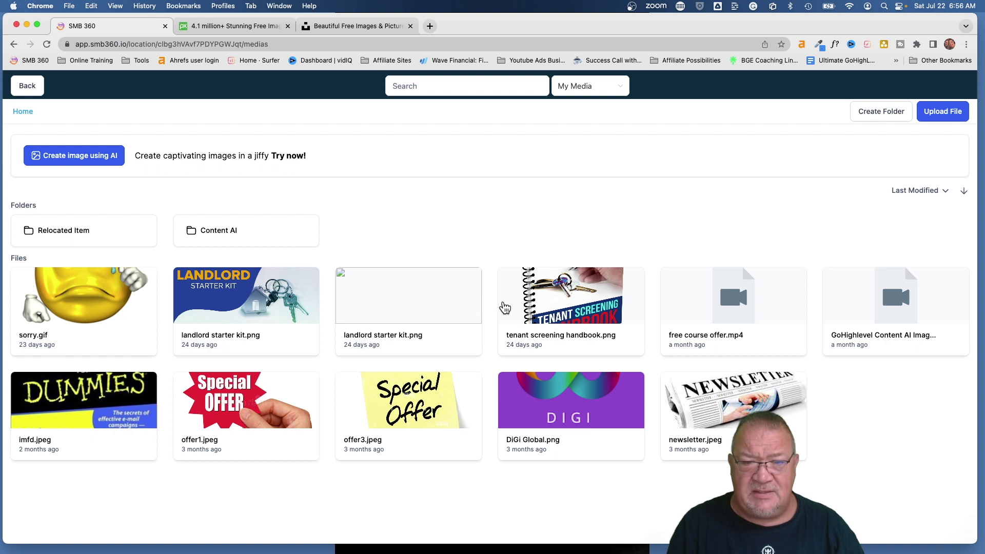
left_click(565, 301)
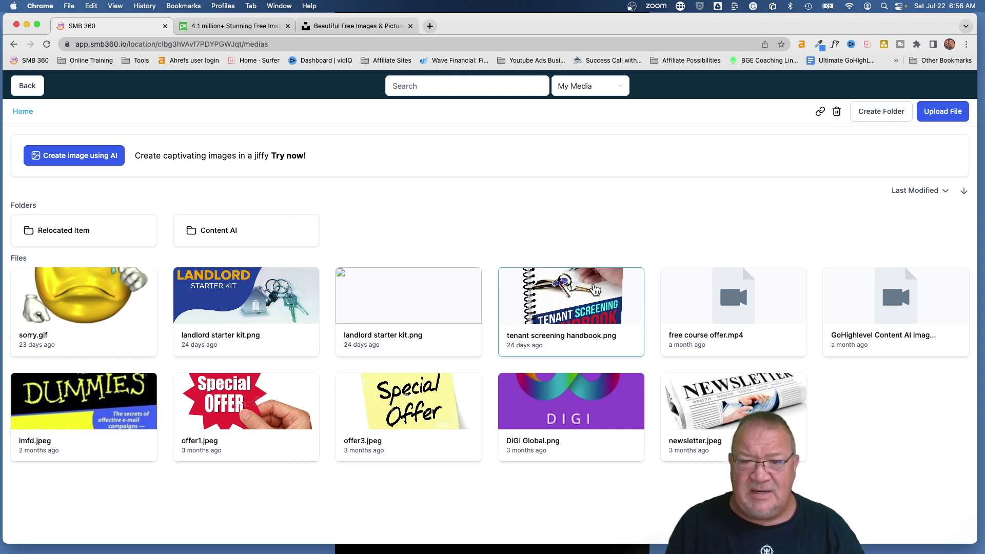
scroll(585, 209, "up", 3)
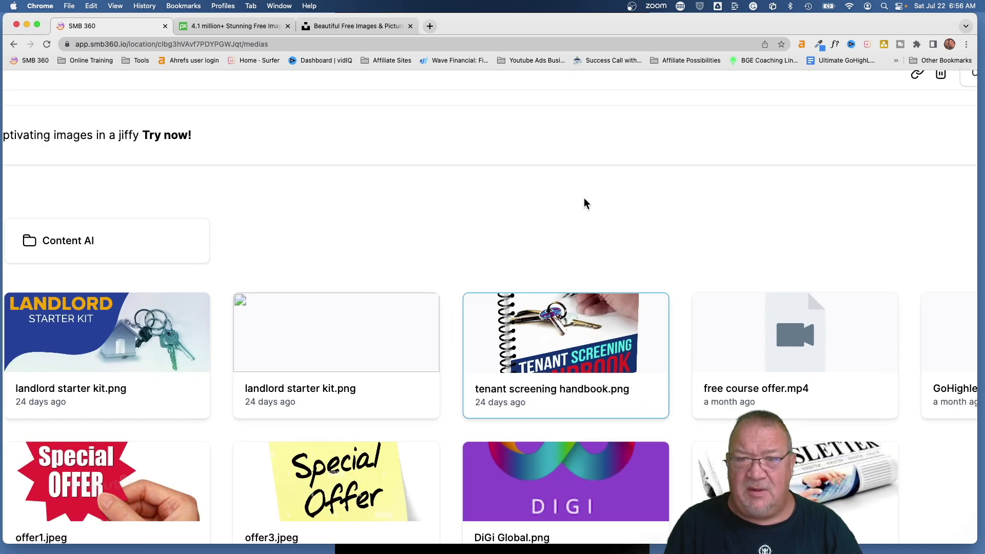
scroll(585, 204, "right", 5)
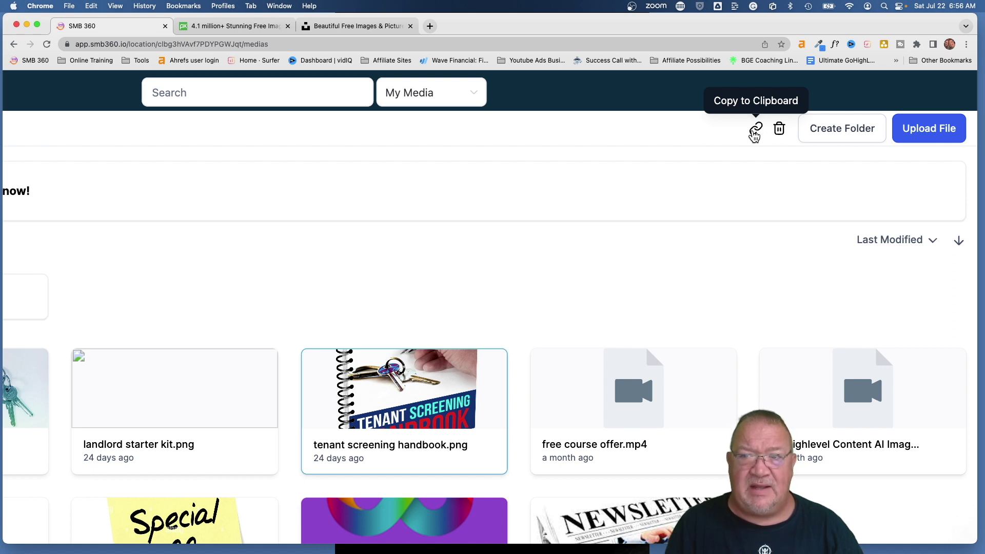
left_click(755, 135)
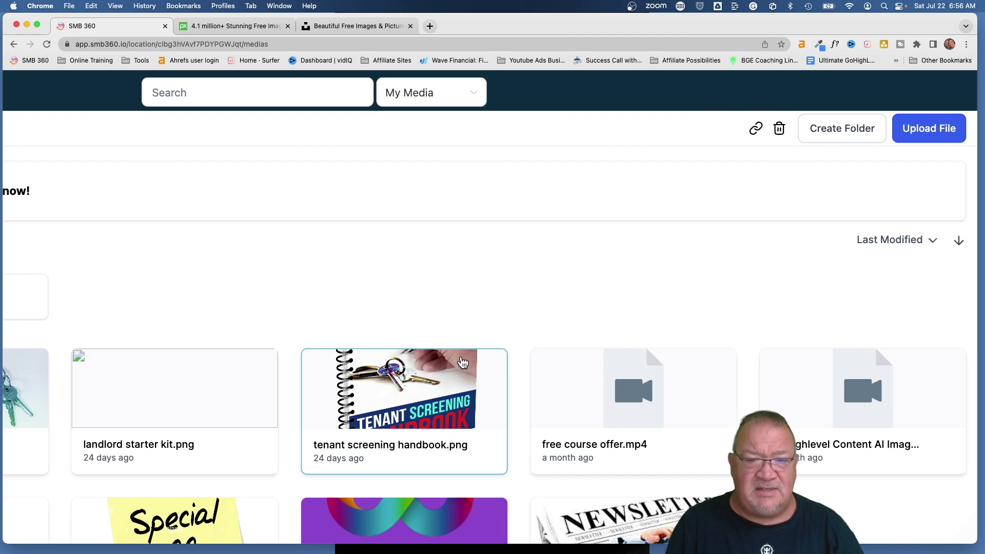
left_click(757, 131)
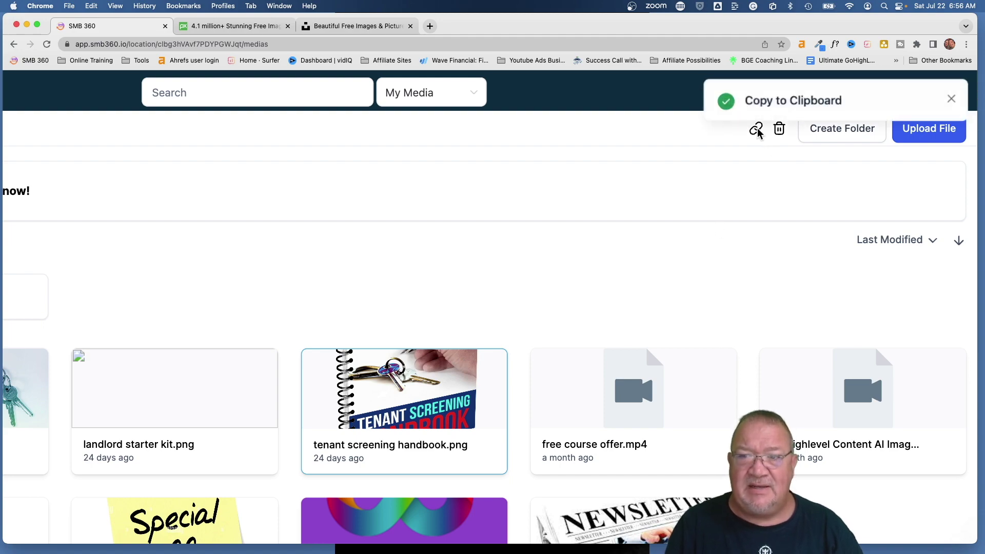
left_click(430, 25)
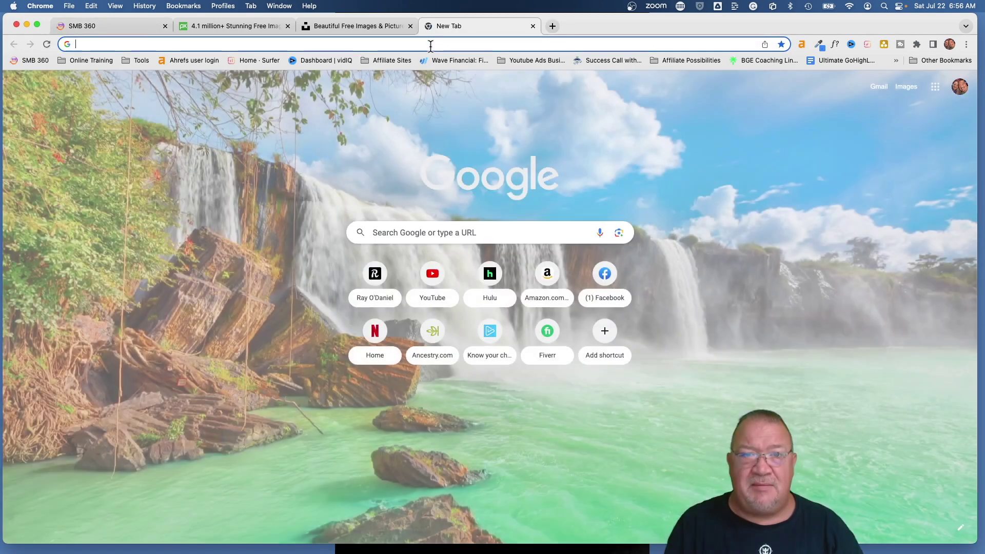
Step: Load the copied link to view the tenant screening handbook image, then close that tab
left_click(430, 44)
type("https://storage.googleapis.com/msgsndr/clbg3hVAvf7PDYPGWJqt/media/649c90c38768d21a574d8c3b.png")
key("Return")
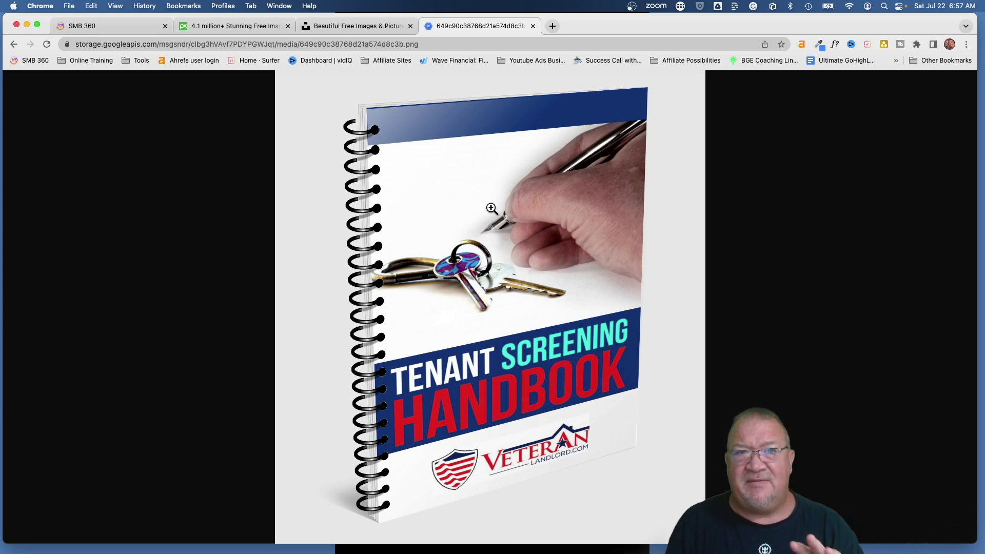
left_click(532, 27)
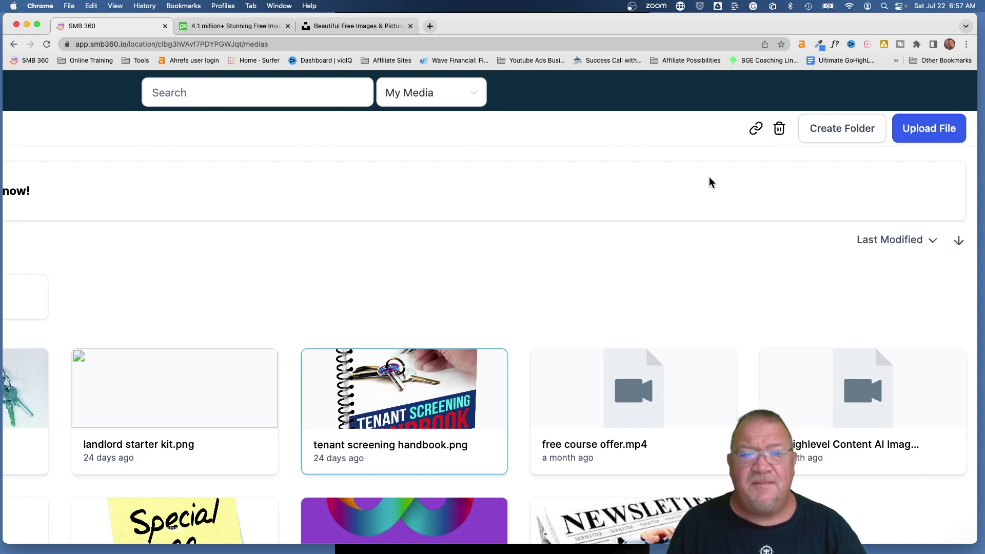
Step: Delete the broken duplicate landlord starter kit.png card, confirming the deletion
scroll(552, 255, "down", 3)
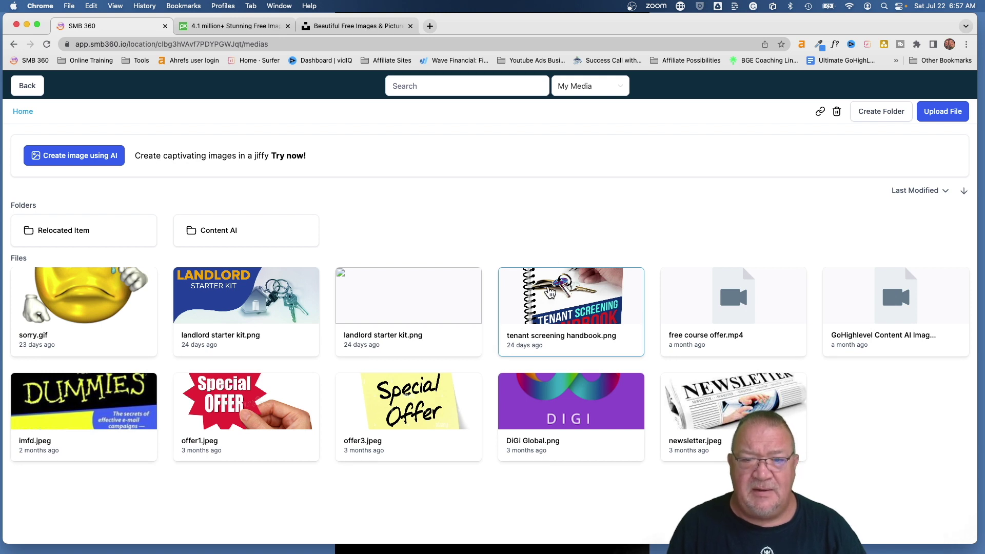
right_click(390, 299)
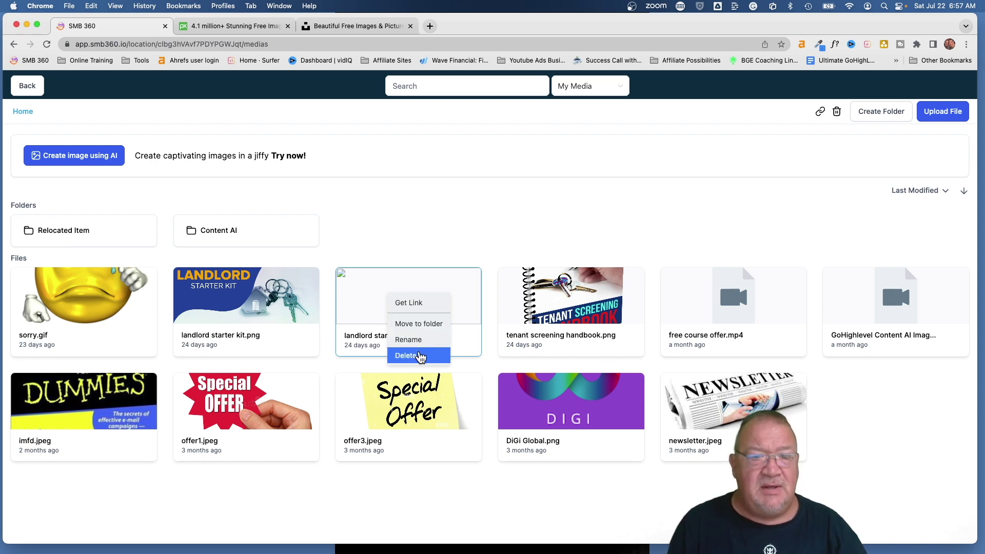
left_click(421, 356)
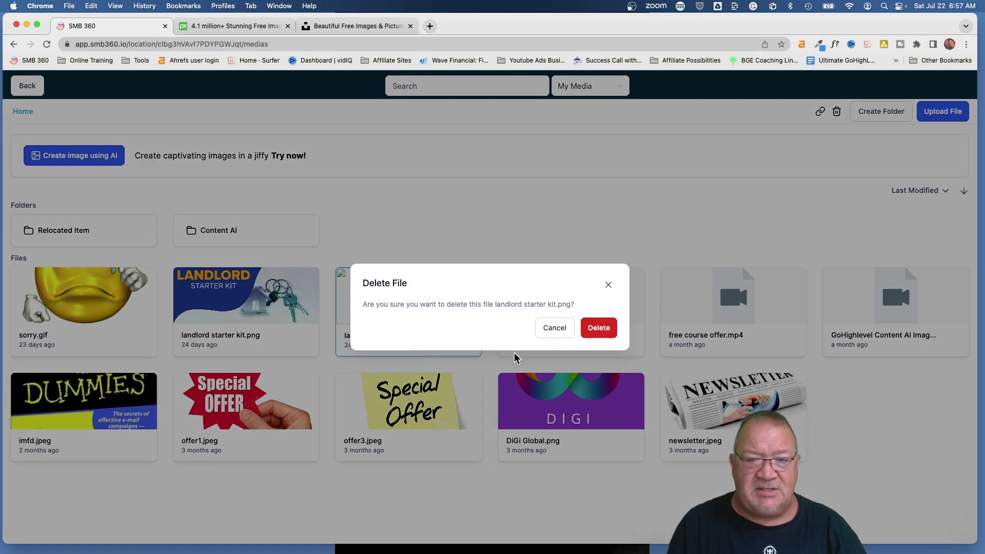
left_click(595, 331)
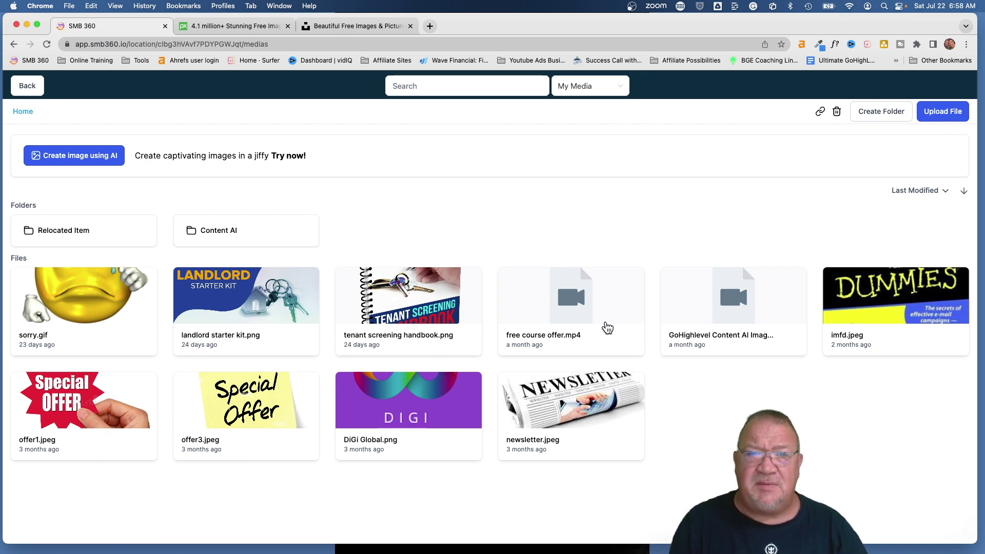
Step: Select free course offer.mp4 and copy its link
left_click(573, 304)
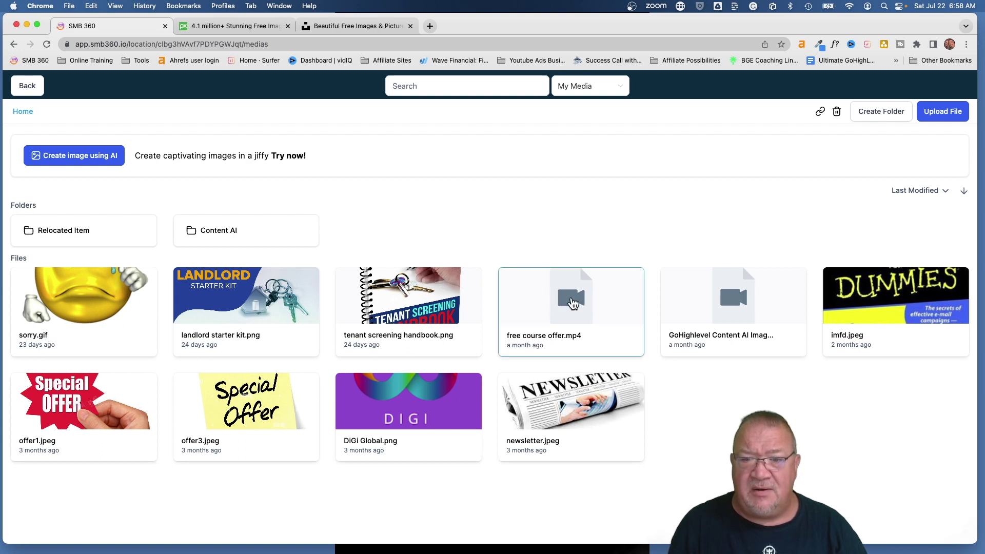
left_click(820, 112)
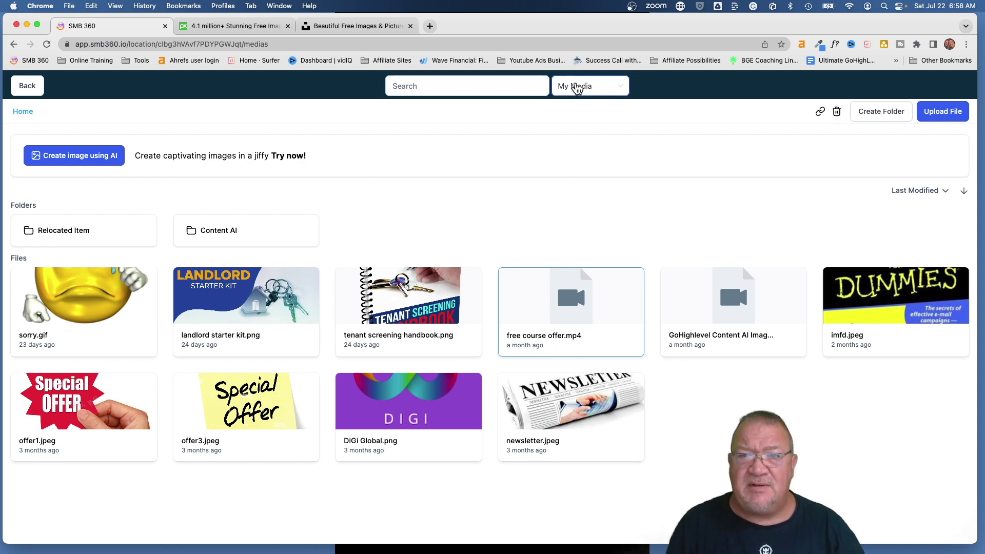
Step: Switch the media source to Backgrounds, try a 'skyline' search, then clear it
left_click(606, 92)
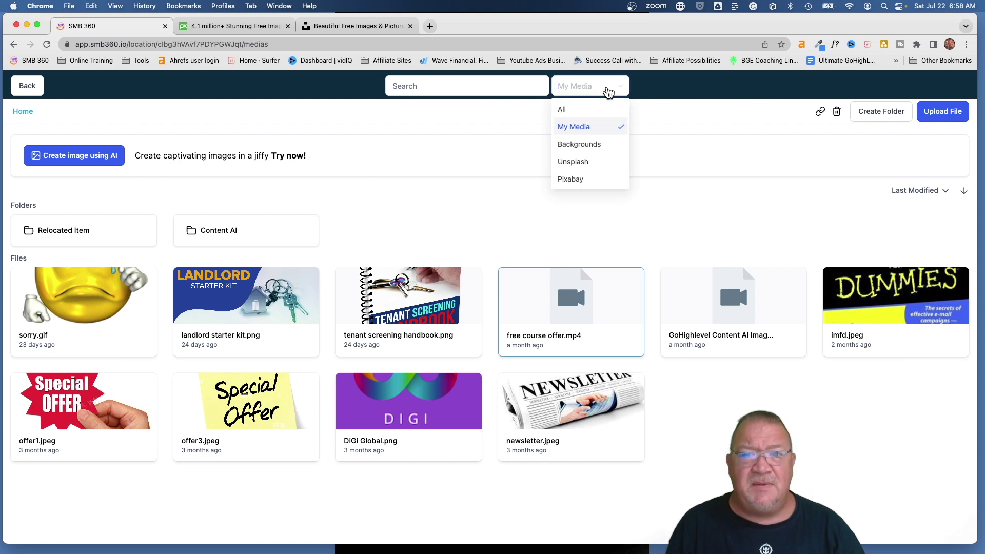
left_click(589, 145)
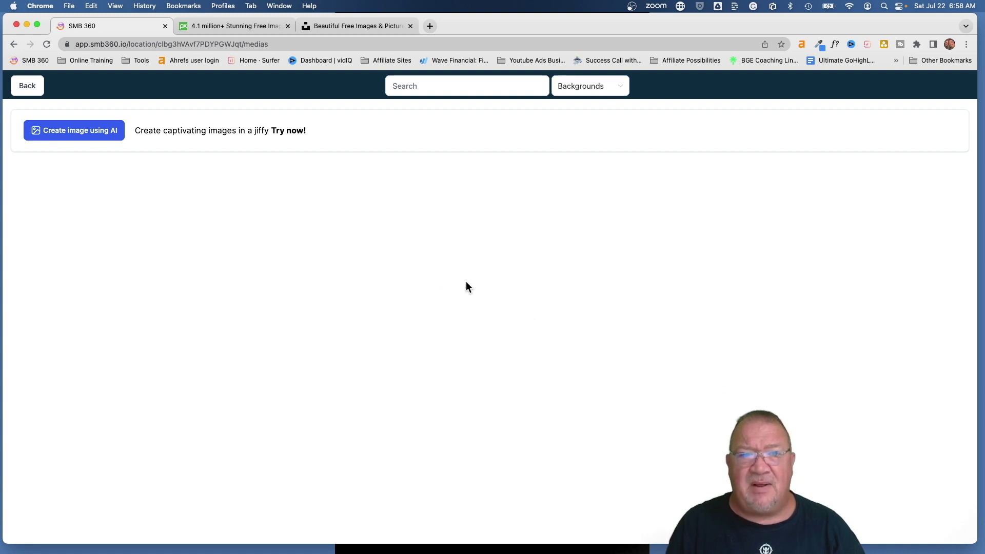
left_click(435, 87)
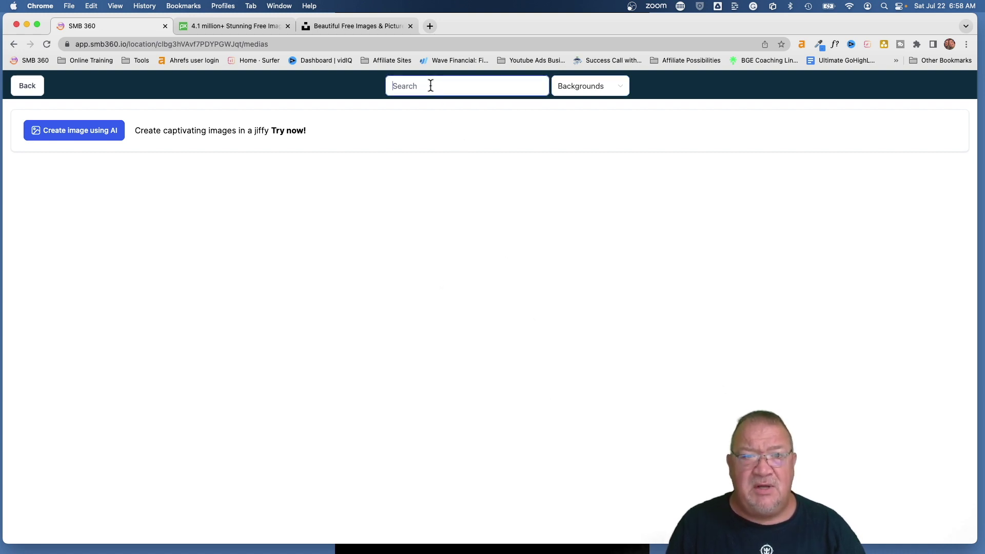
type("skyline")
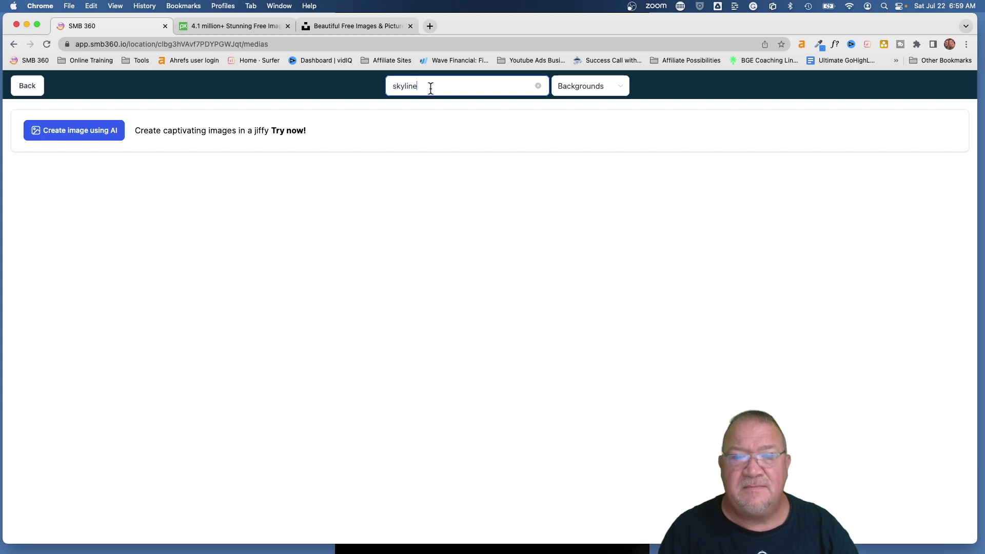
left_click(538, 86)
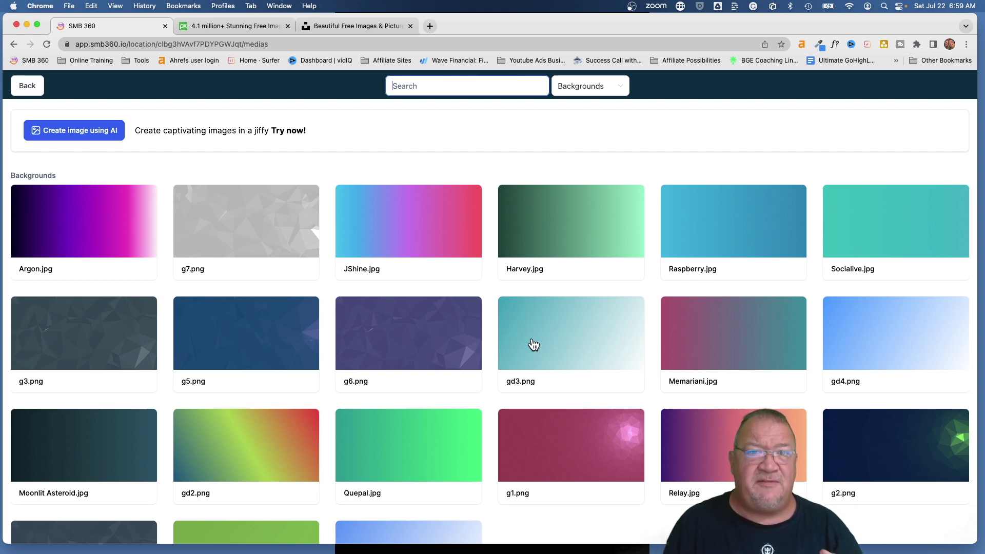
Step: Scroll the Backgrounds grid and recheck the source list, keeping Backgrounds selected
scroll(534, 345, "down", 8)
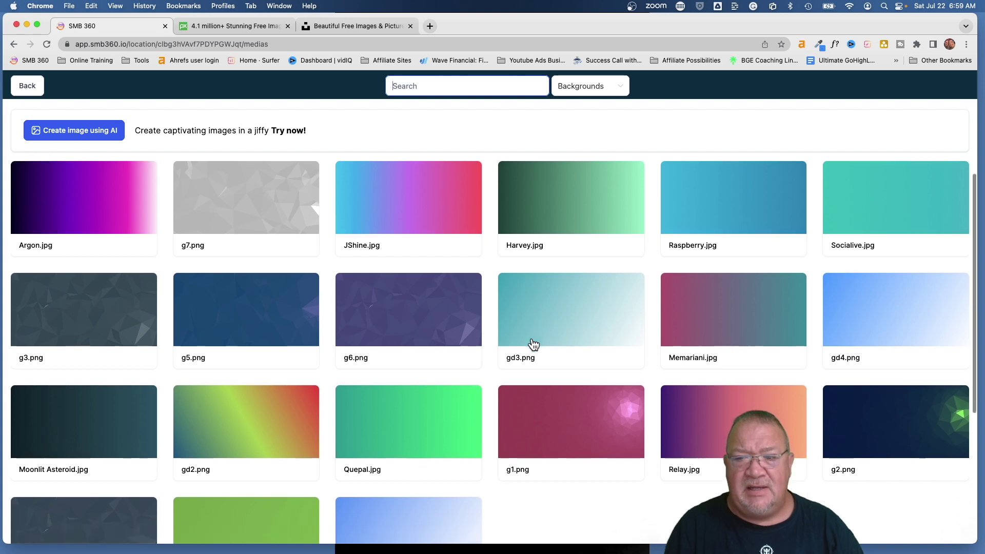
scroll(534, 345, "up", 4)
scroll(534, 345, "up", 4)
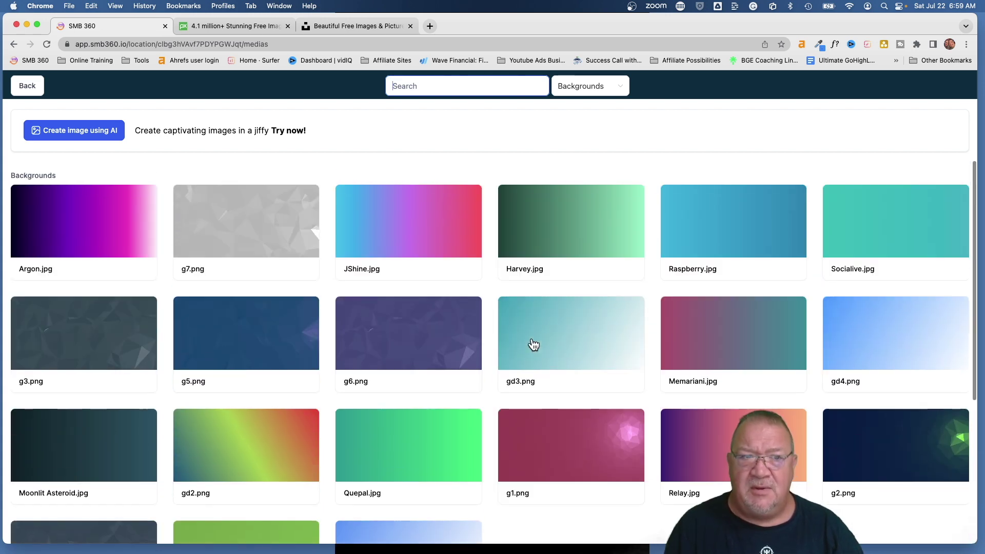
left_click(619, 87)
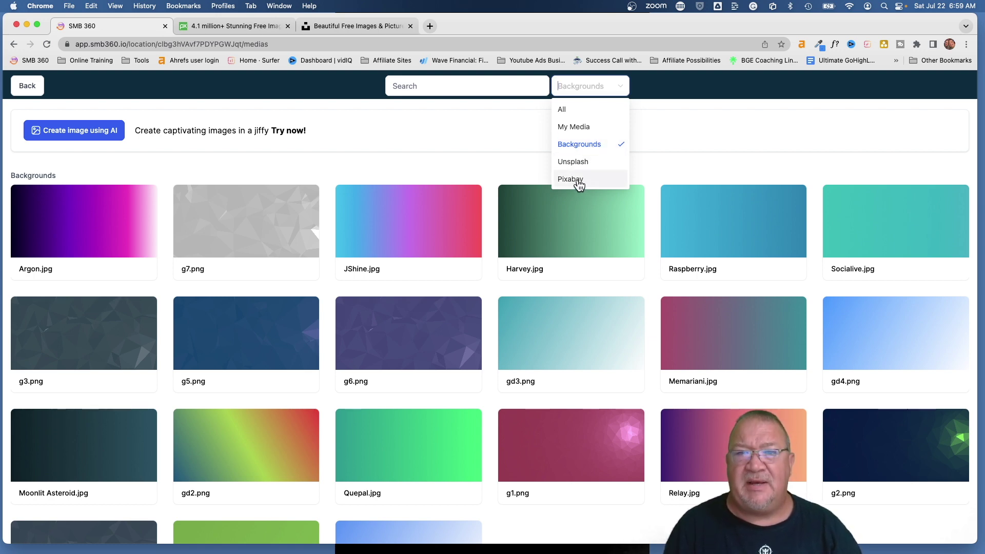
left_click(682, 122)
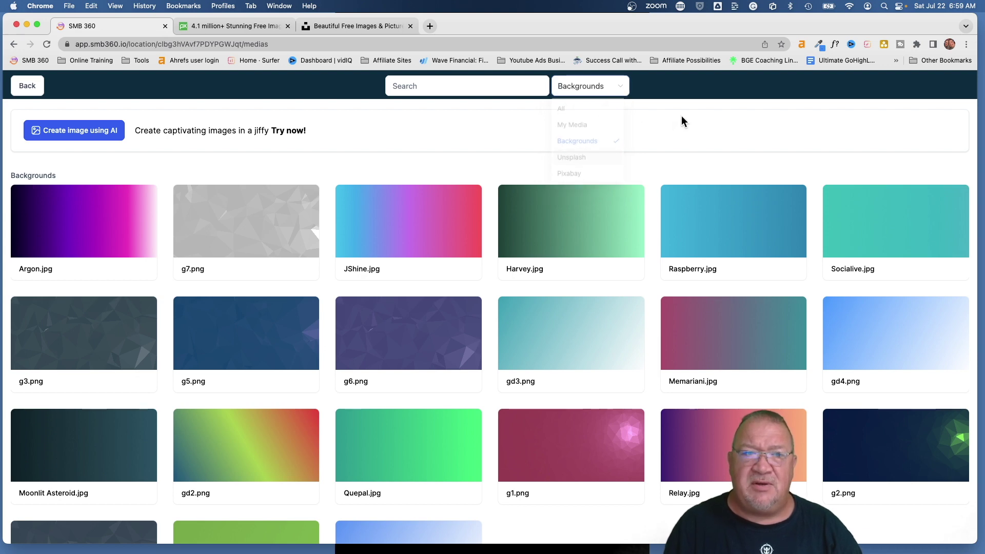
Step: Look over the Pixabay site in its tab, then move to the Unsplash tab
left_click(219, 27)
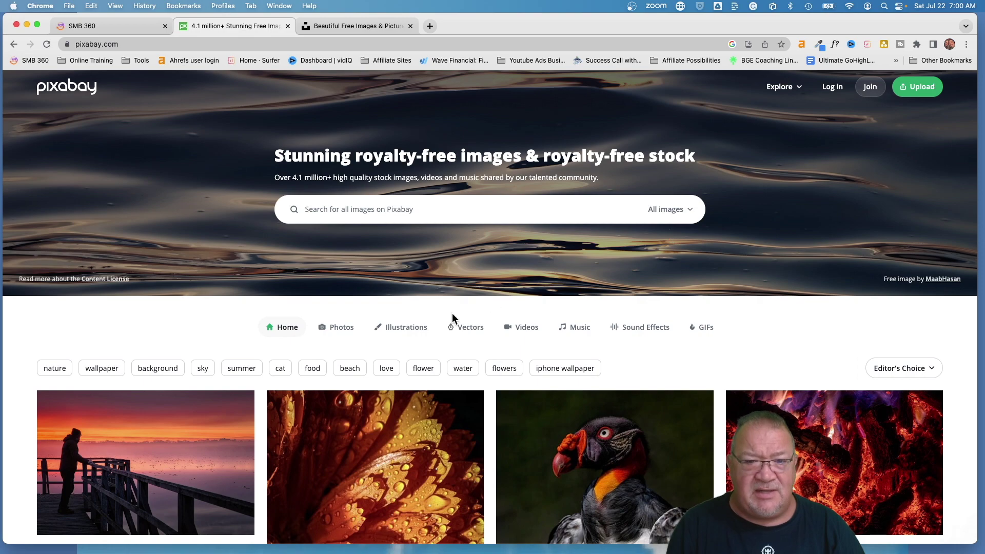
scroll(549, 358, "down", 15)
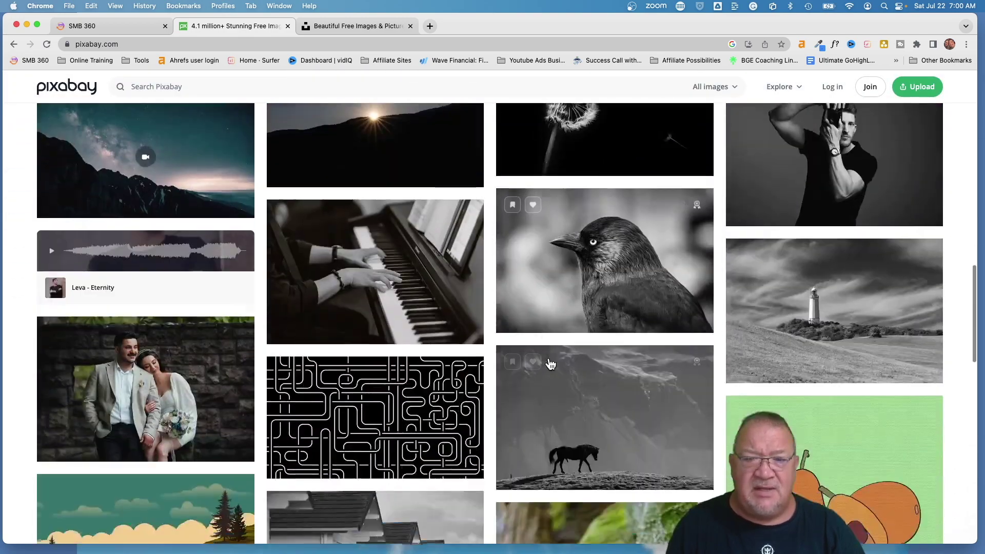
scroll(549, 359, "up", 20)
left_click(360, 25)
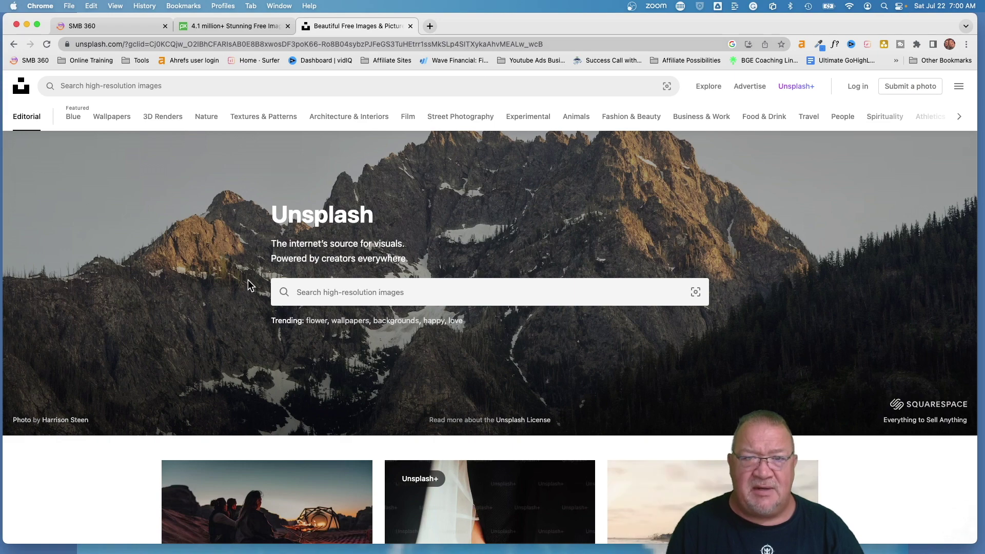
Step: Scroll through the Unsplash homepage photo feed, then go back to the SMB 360 tab
scroll(460, 201, "down", 7)
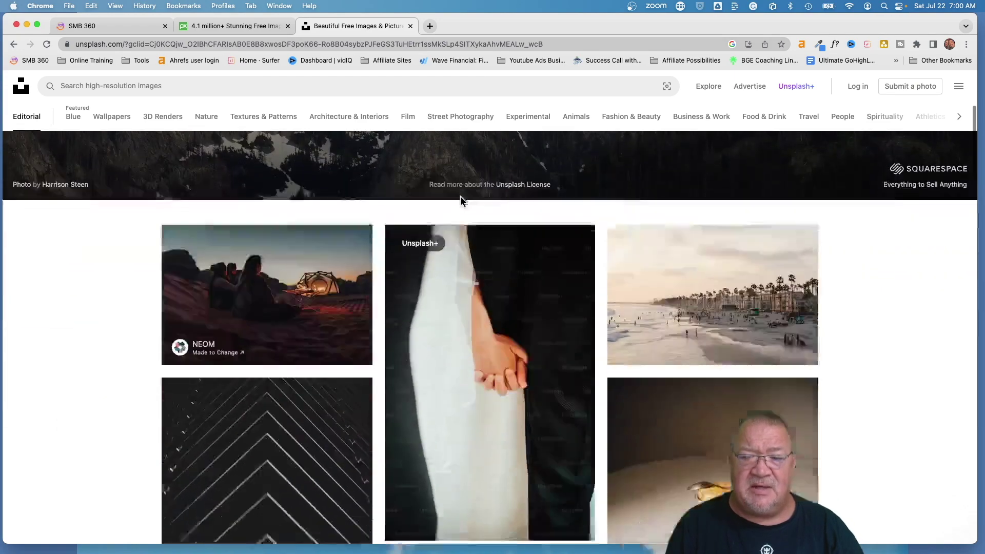
scroll(461, 197, "down", 4)
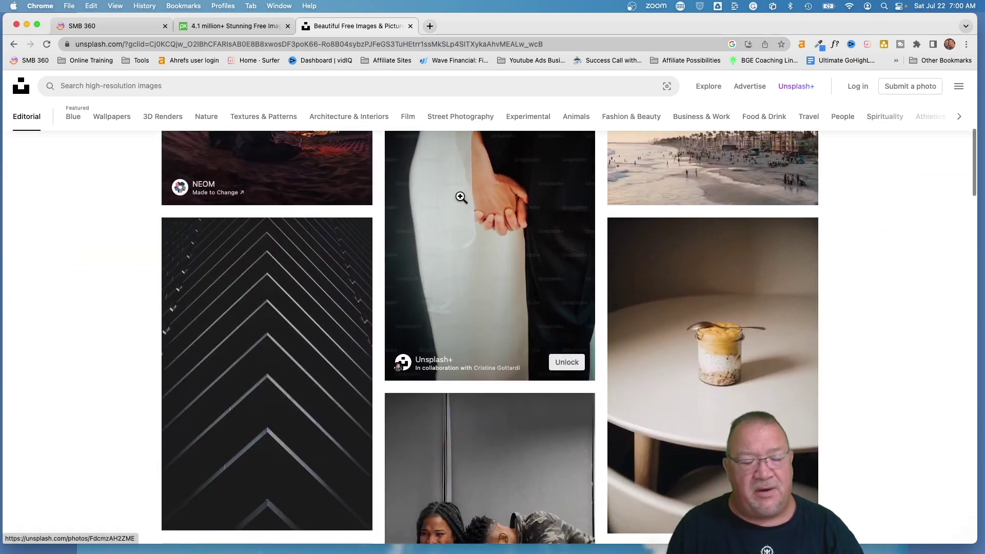
scroll(461, 197, "up", 12)
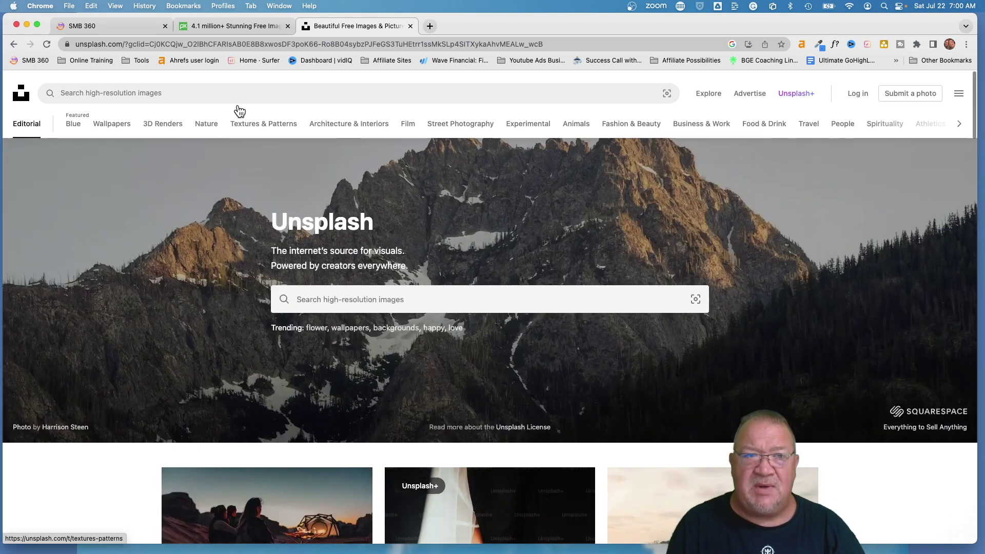
left_click(99, 26)
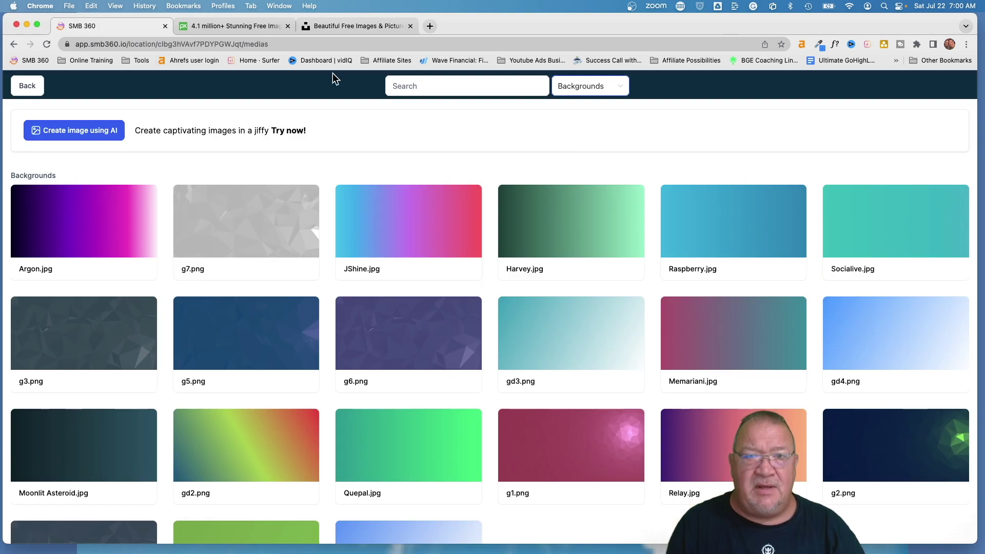
Step: Switch the image source to Unsplash and search for 'castle'
left_click(608, 88)
left_click(584, 166)
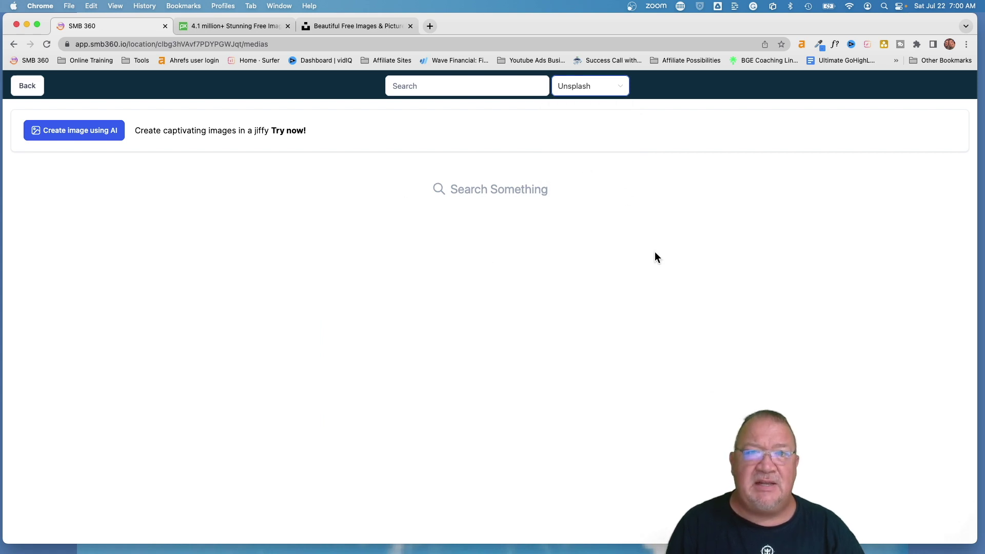
left_click(460, 86)
type("castle")
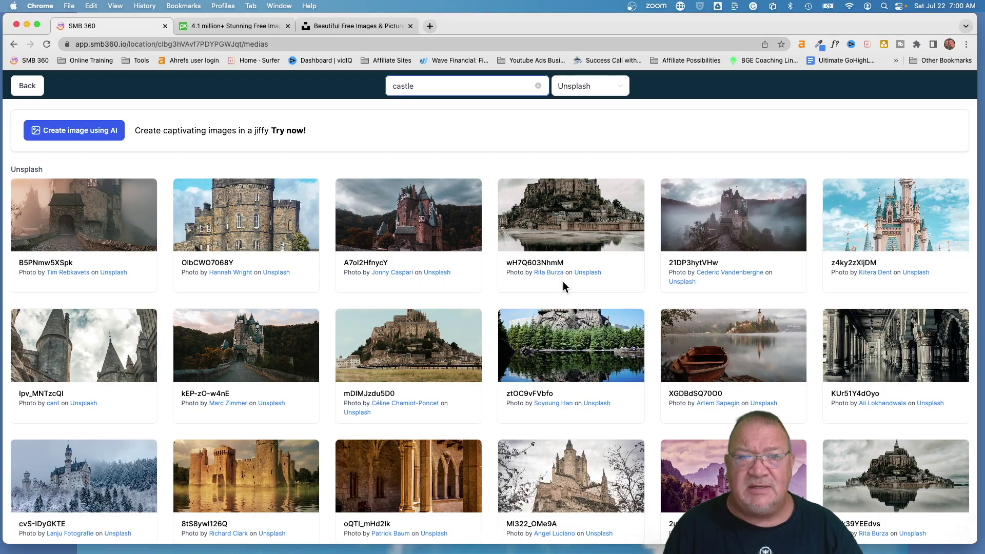
scroll(552, 265, "down", 5)
scroll(552, 265, "down", 10)
scroll(552, 265, "down", 6)
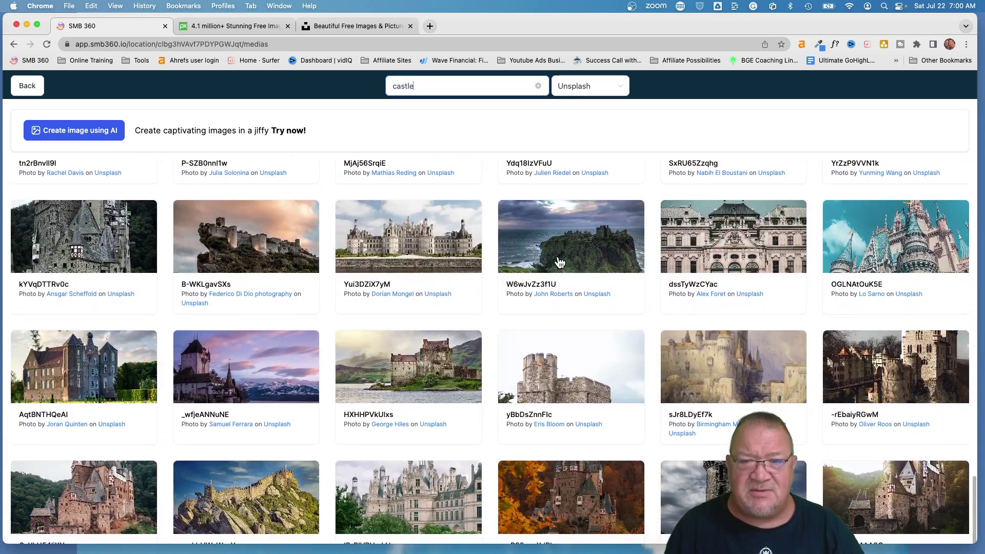
Step: Pick the W6wJvZz3f1U castle photo, then highlight 'castle' in the search box
left_click(564, 255)
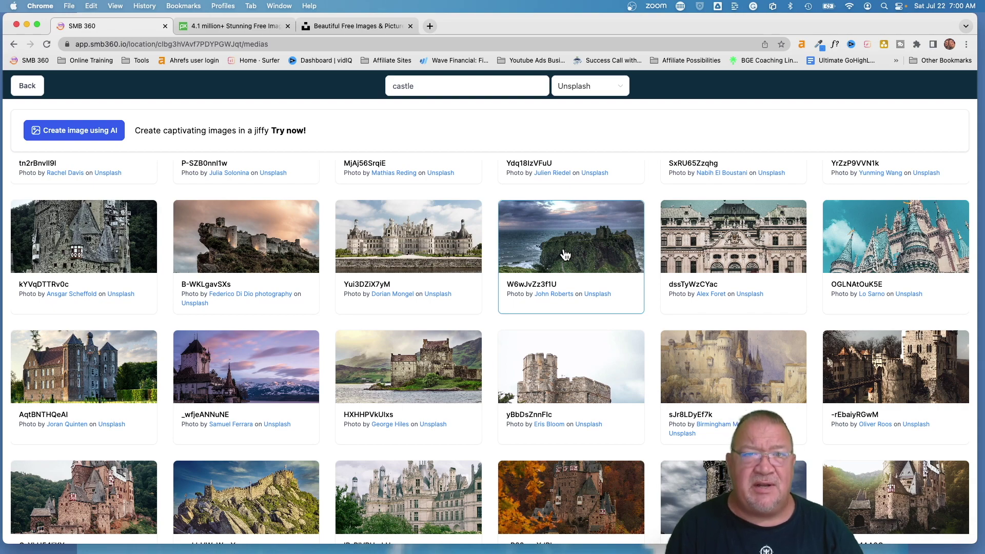
scroll(564, 255, "down", 10)
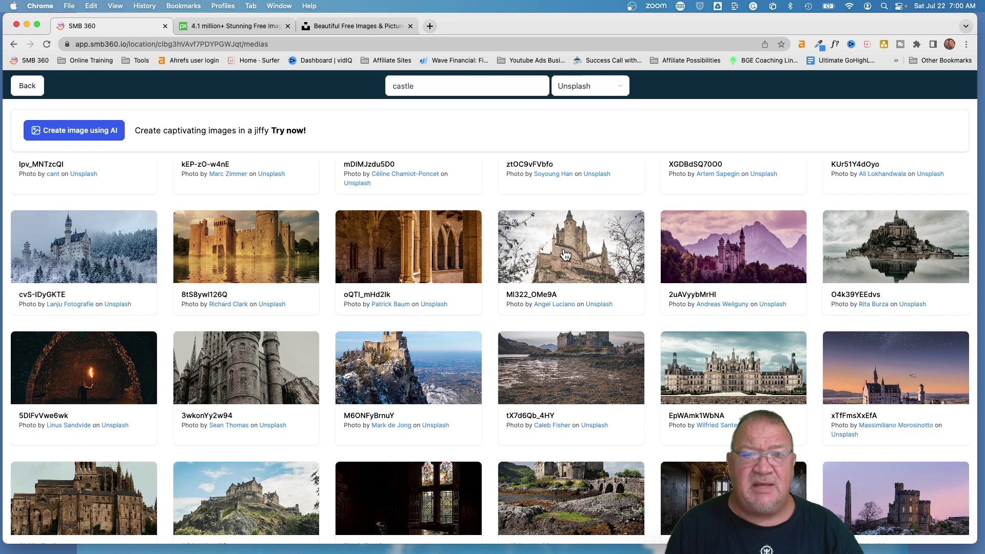
left_click(400, 88)
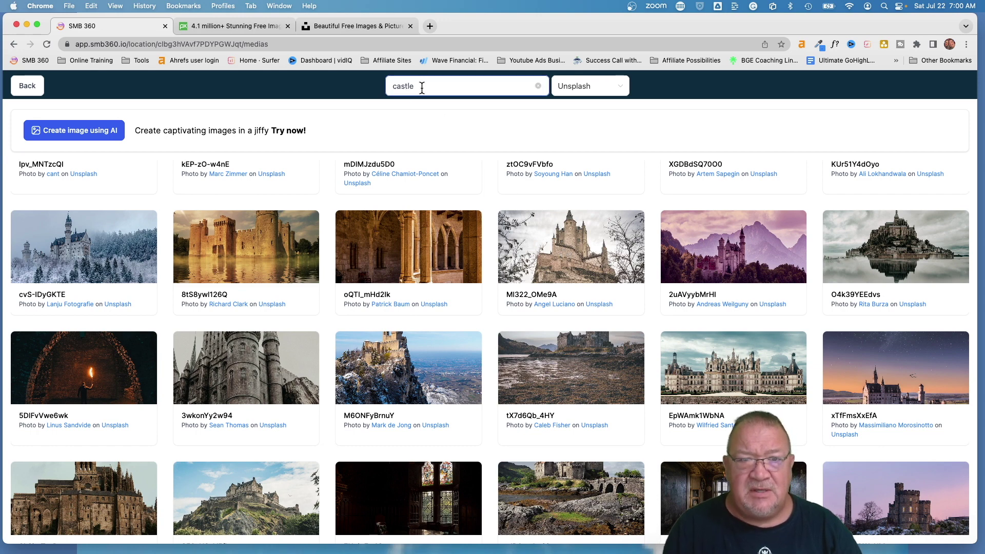
left_click_drag(420, 88, 362, 90)
Step: Search Unsplash for 'operating room' and pick the NPP0qXVIGDQ surgery photo
type("operat")
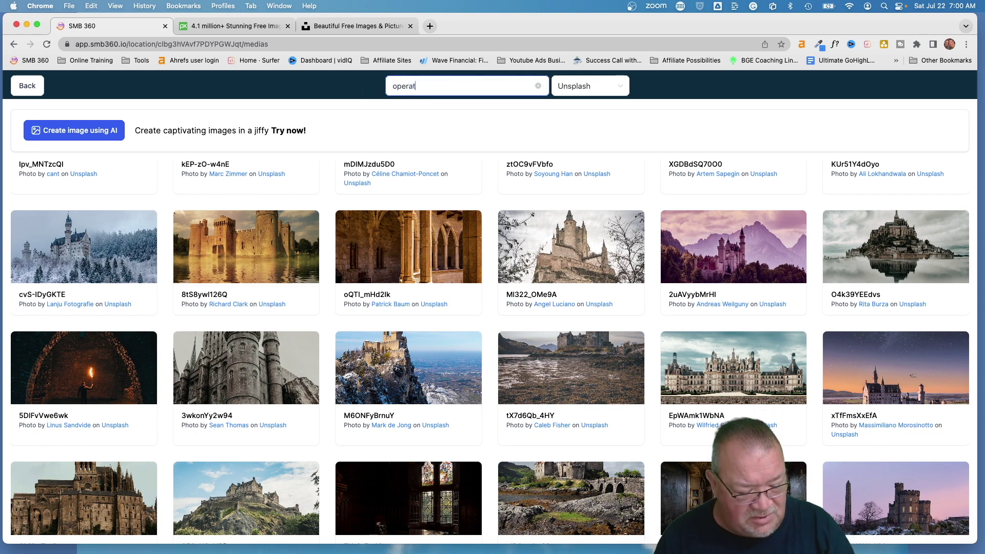
type("ing room")
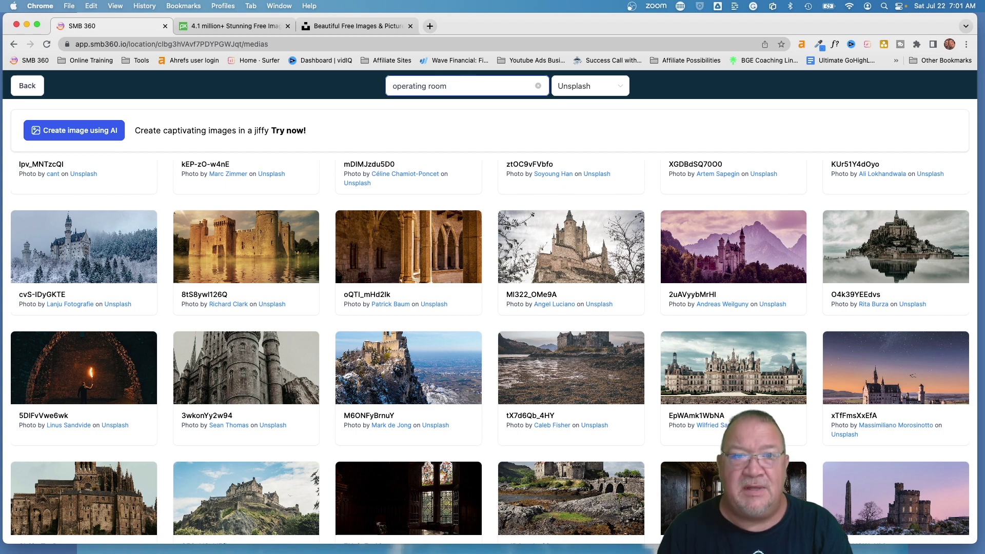
key("Return")
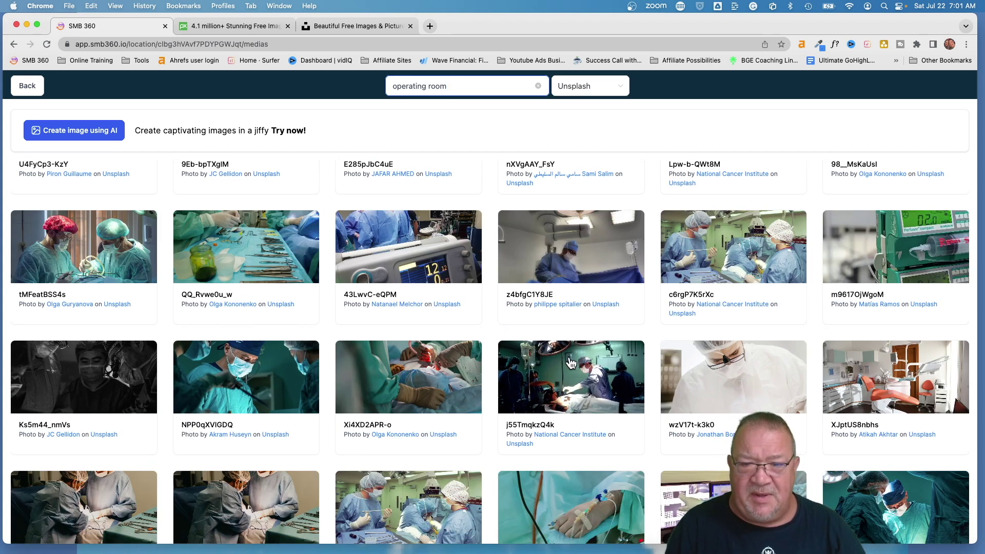
left_click(273, 380)
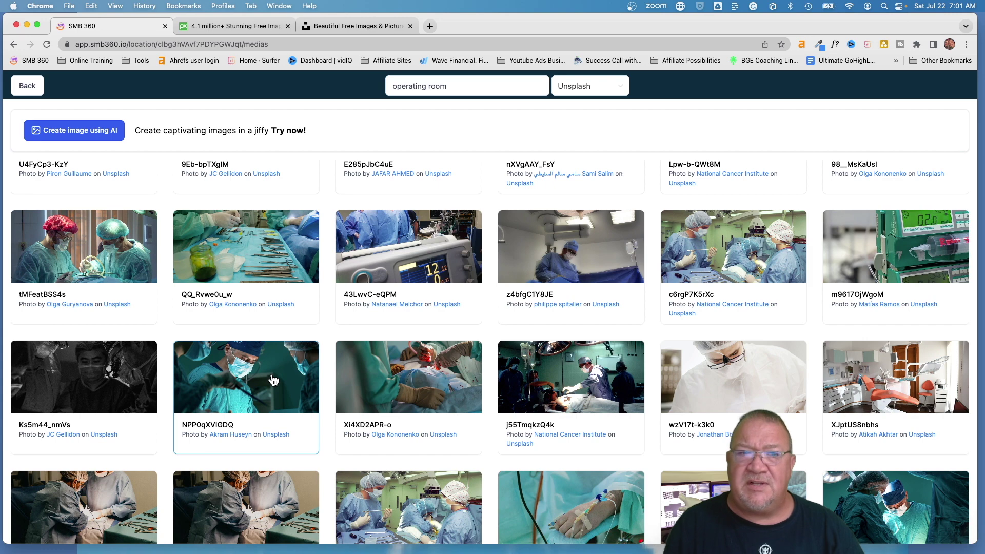
Step: Switch the image source to Pixabay and browse its operating room results
left_click(603, 96)
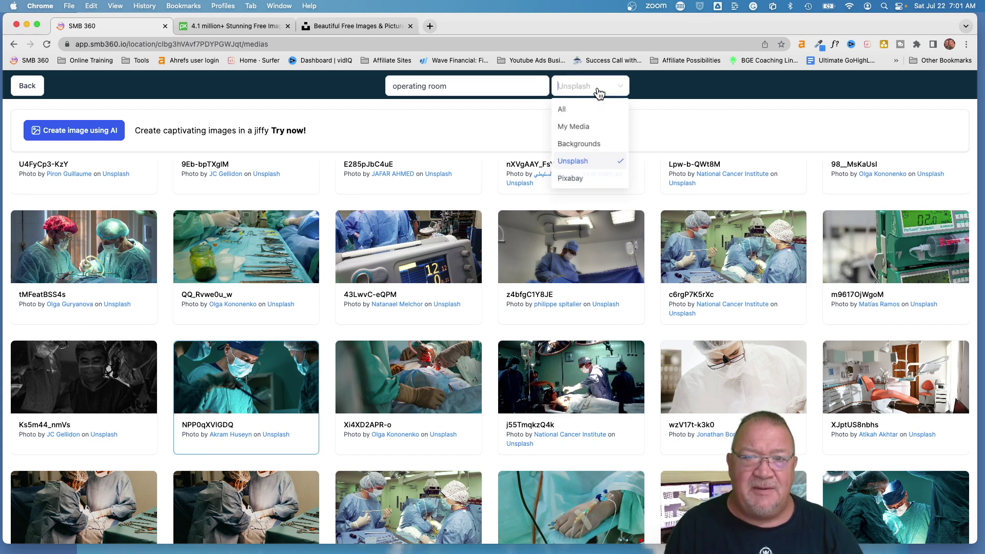
left_click(586, 179)
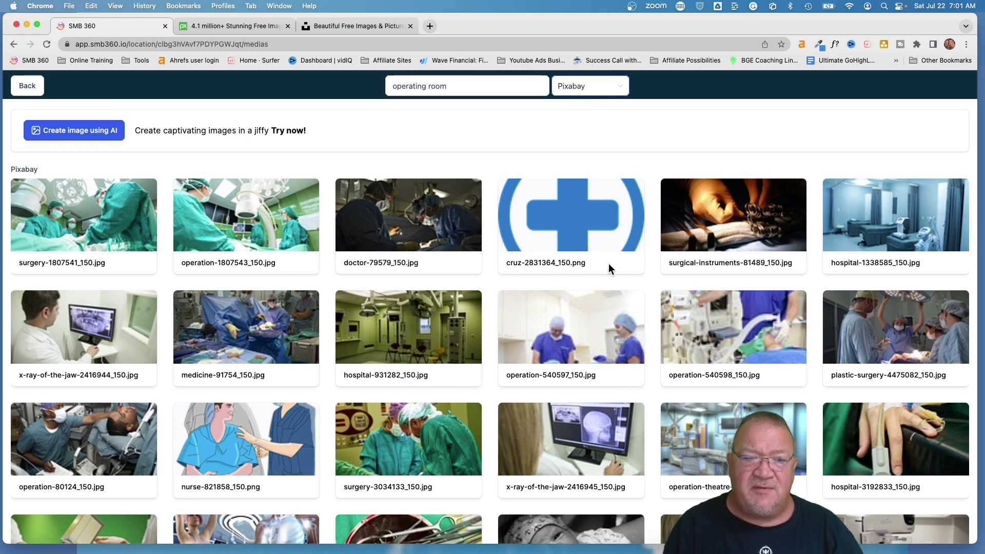
scroll(233, 218, "down", 3)
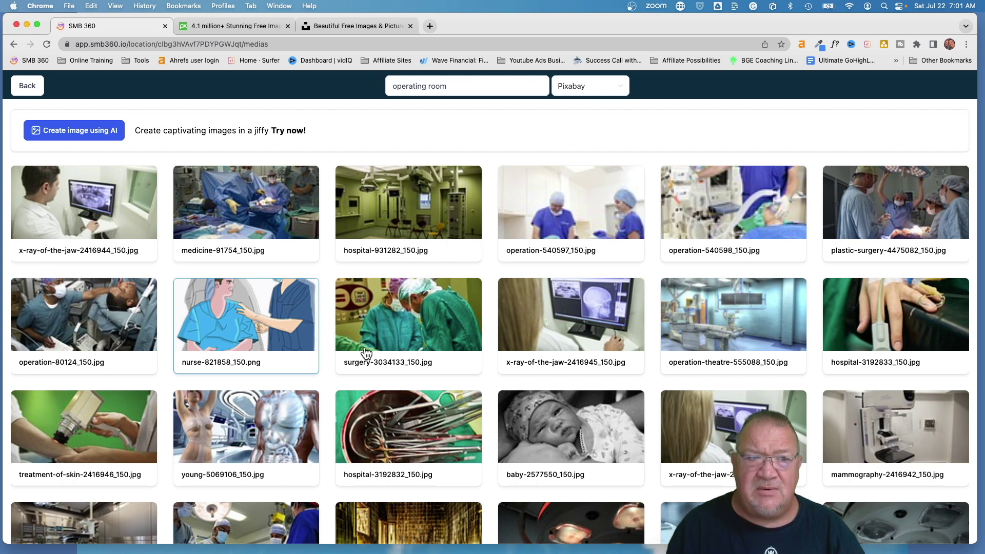
scroll(467, 366, "up", 3)
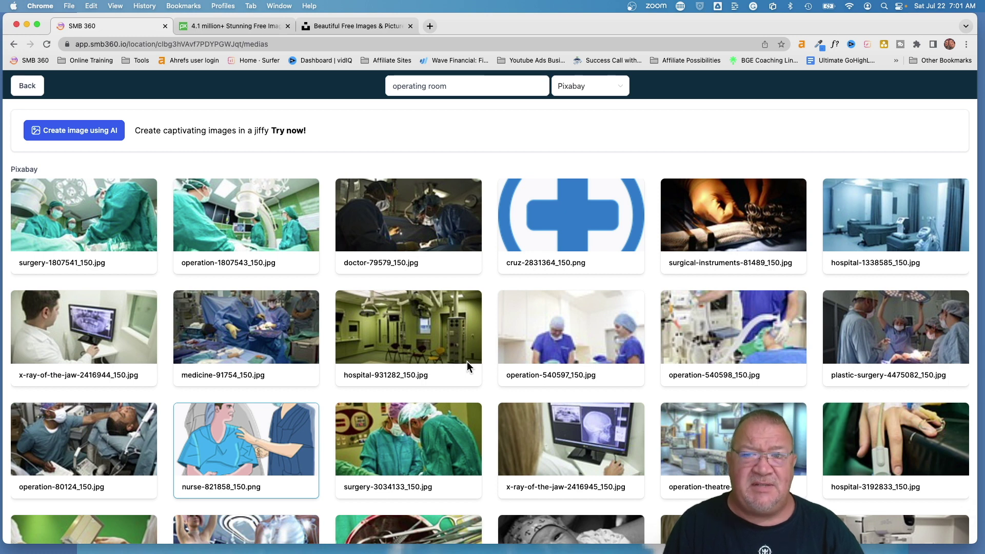
left_click(450, 88)
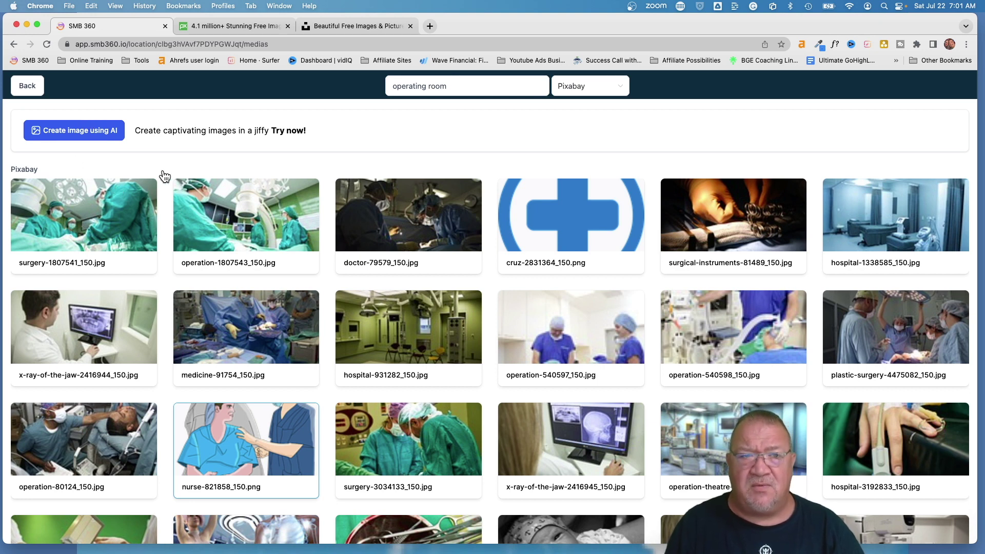
Step: Leave the media search through Settings > Media back to the account dashboard
left_click(22, 85)
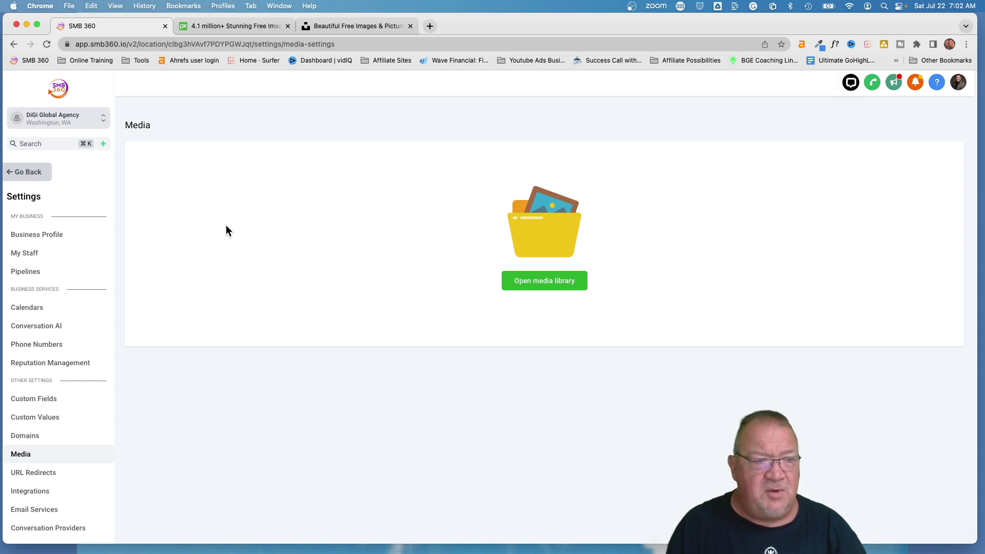
left_click(22, 175)
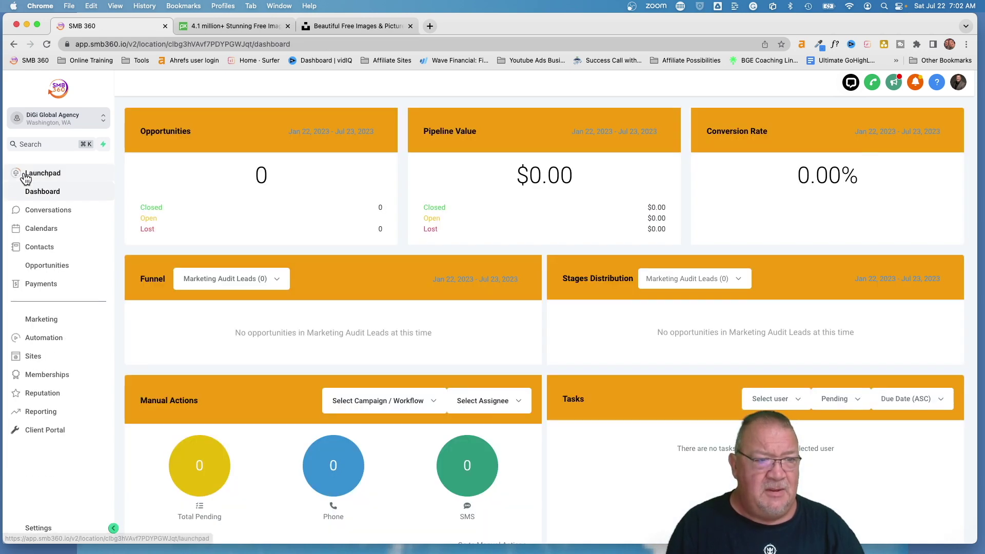
Step: Open the Newsletter Funnel under Sites and edit its Home step page in the builder
left_click(33, 357)
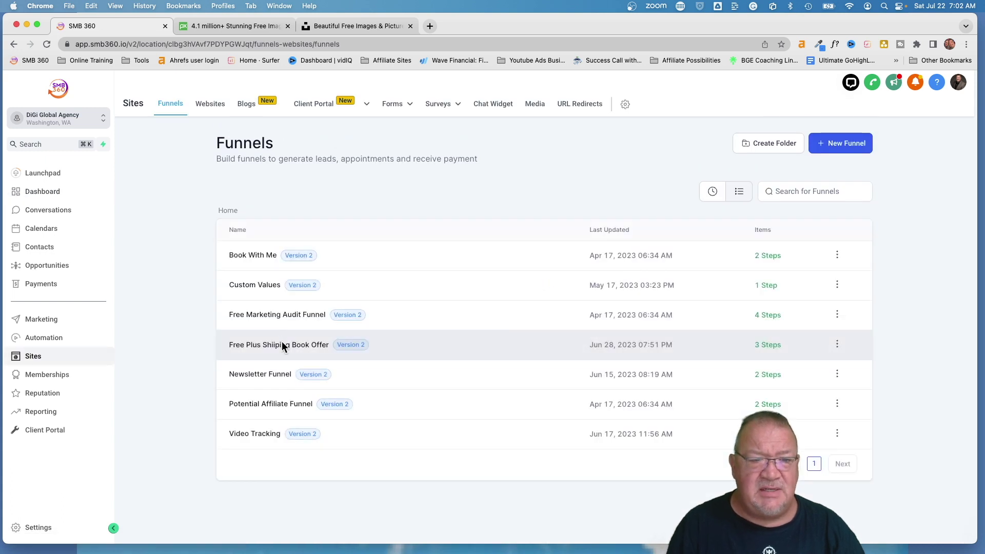
left_click(249, 374)
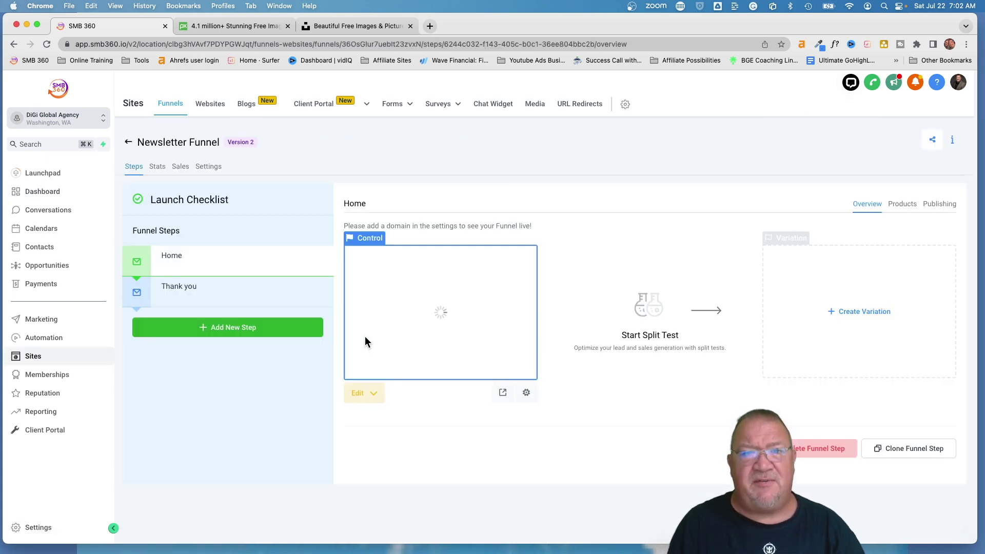
left_click(360, 394)
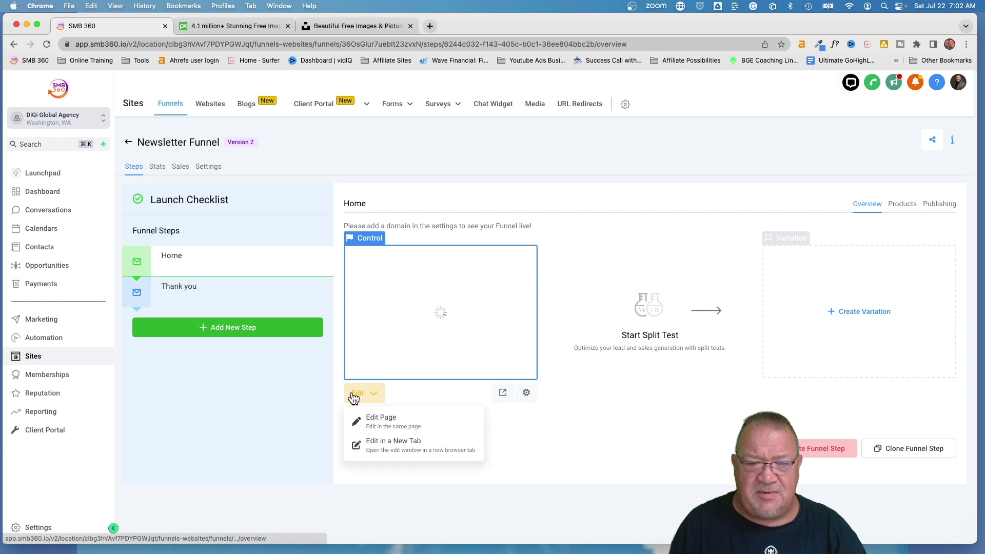
left_click(374, 432)
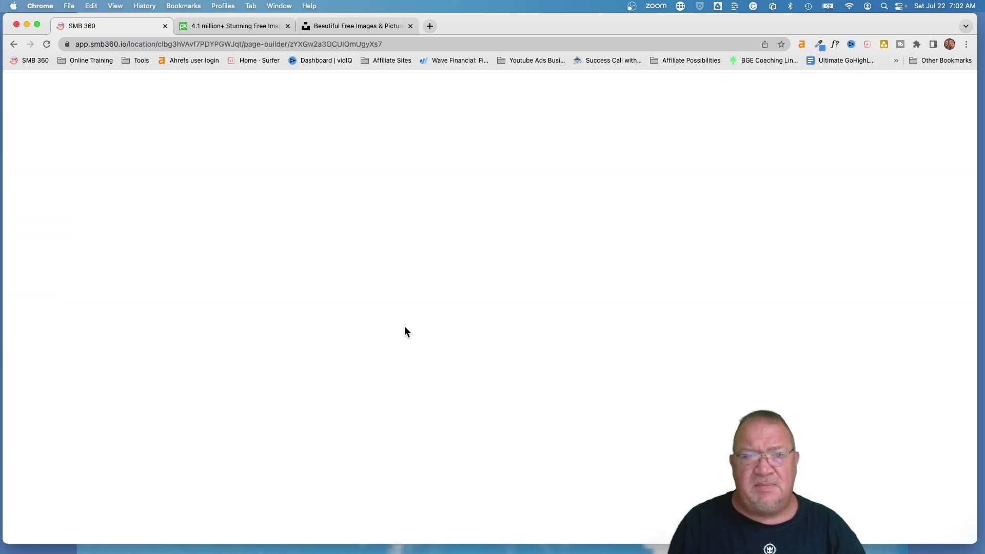
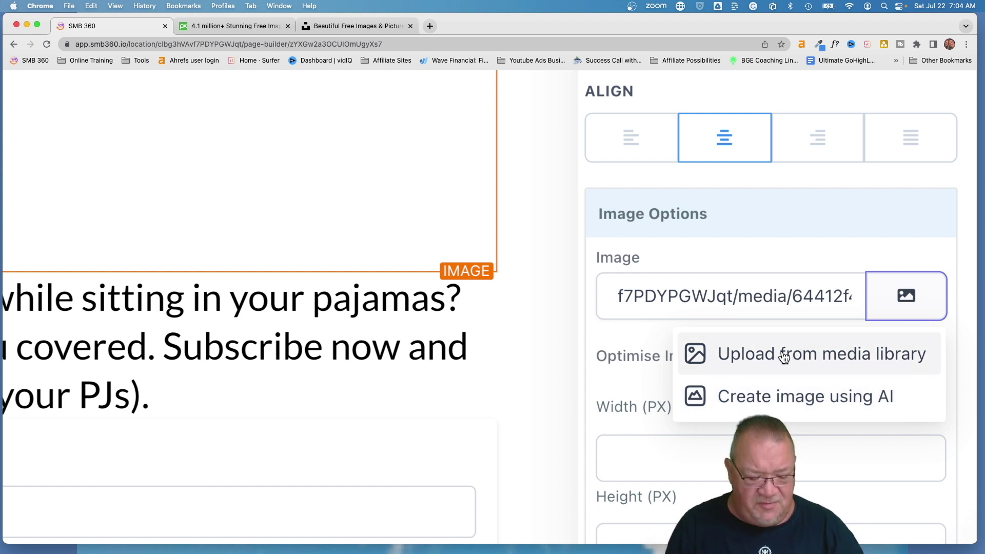
Step: Open the media library, switch its source to Pixabay and search for 'newsletter'
left_click(770, 355)
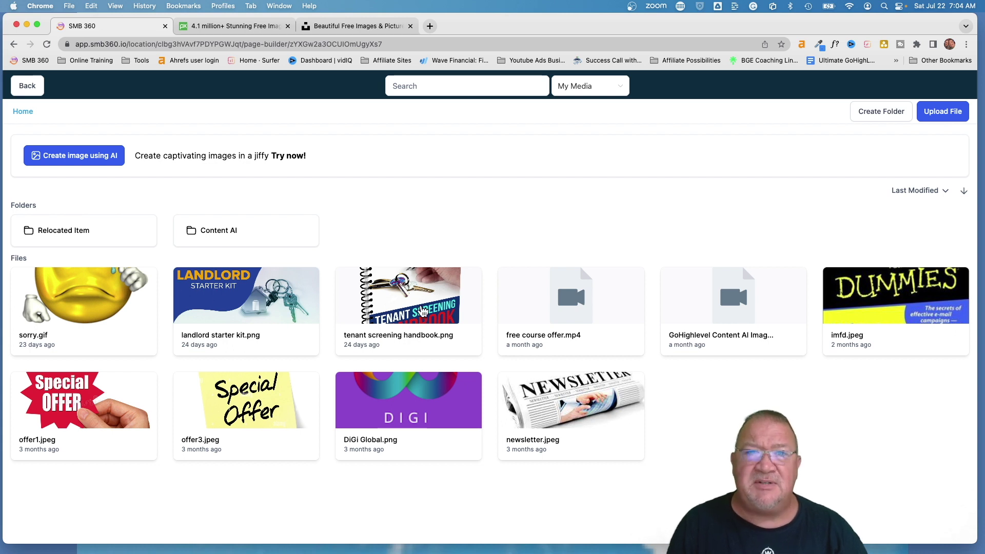
left_click(616, 89)
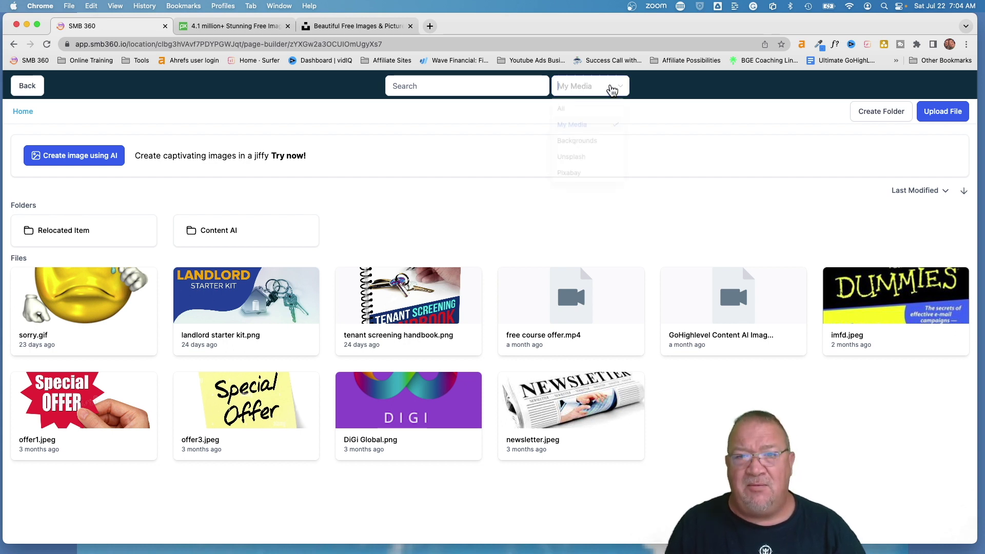
left_click(581, 180)
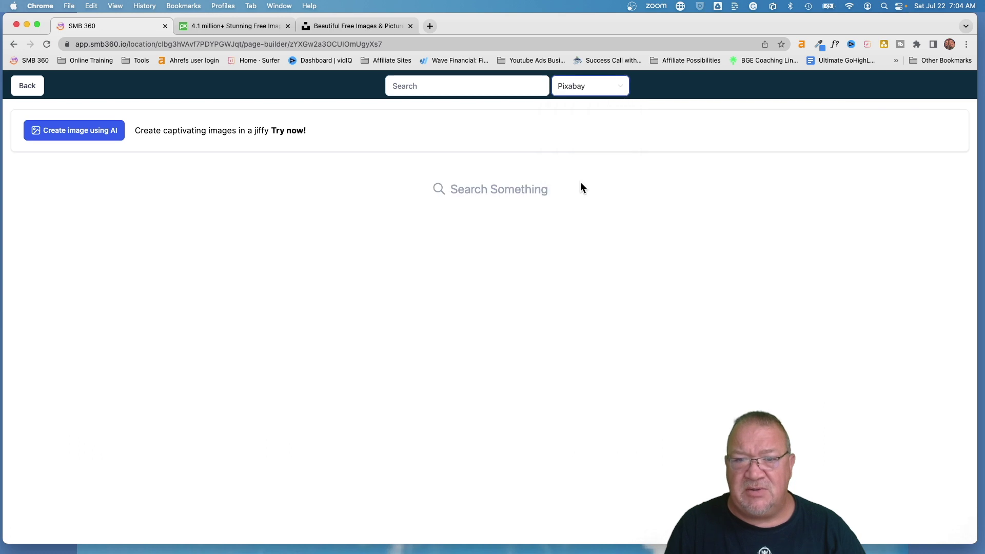
left_click(464, 86)
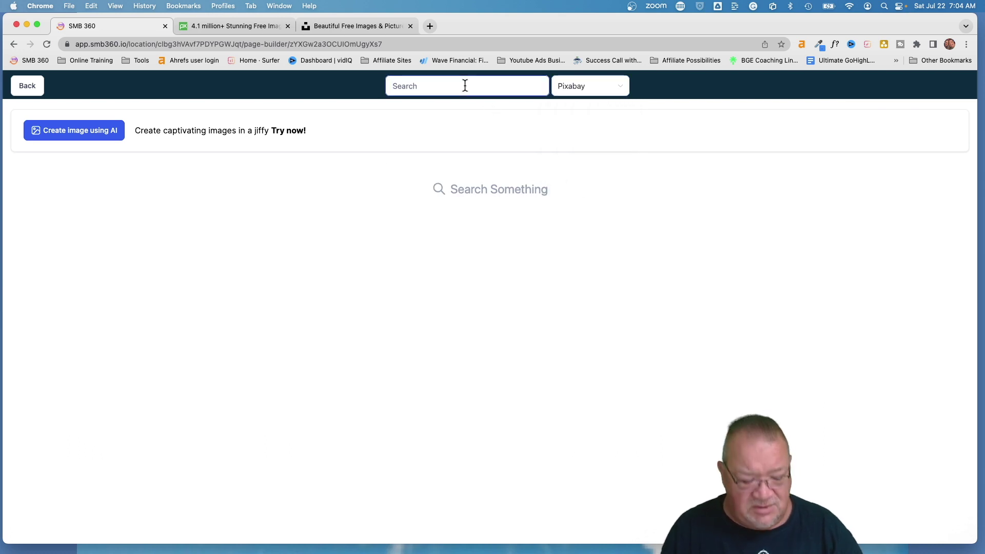
type("newsle")
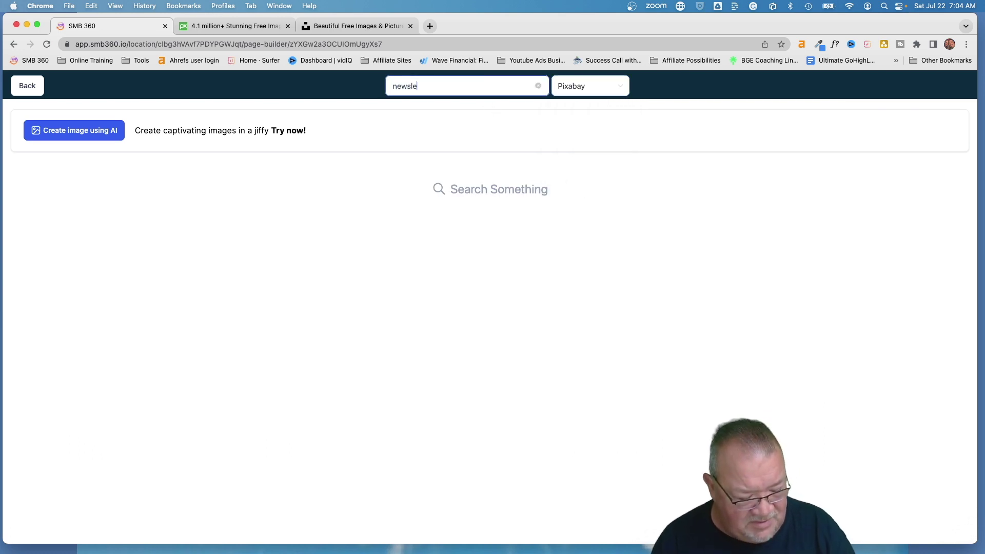
type("tter")
key("Return")
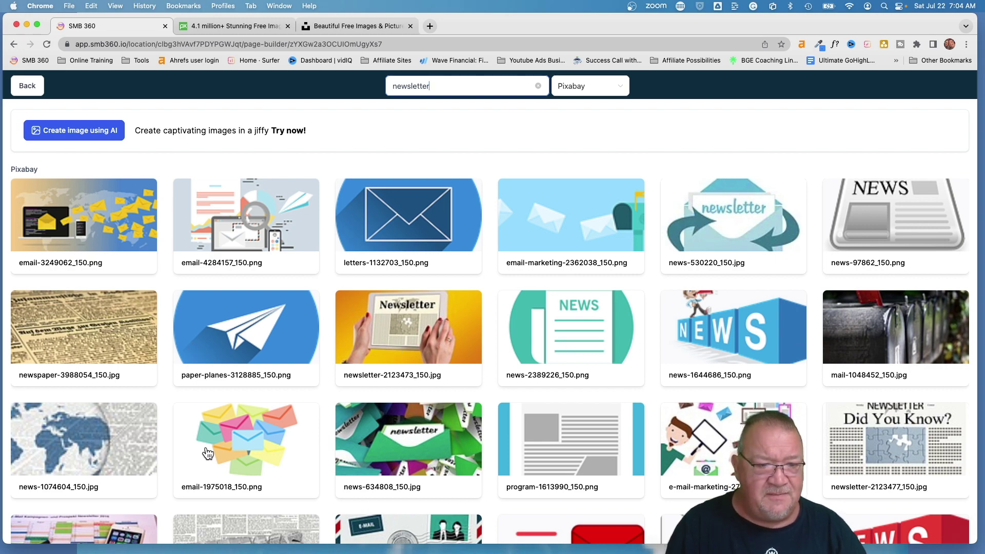
scroll(572, 444, "down", 5)
scroll(573, 445, "down", 1)
scroll(572, 448, "down", 3)
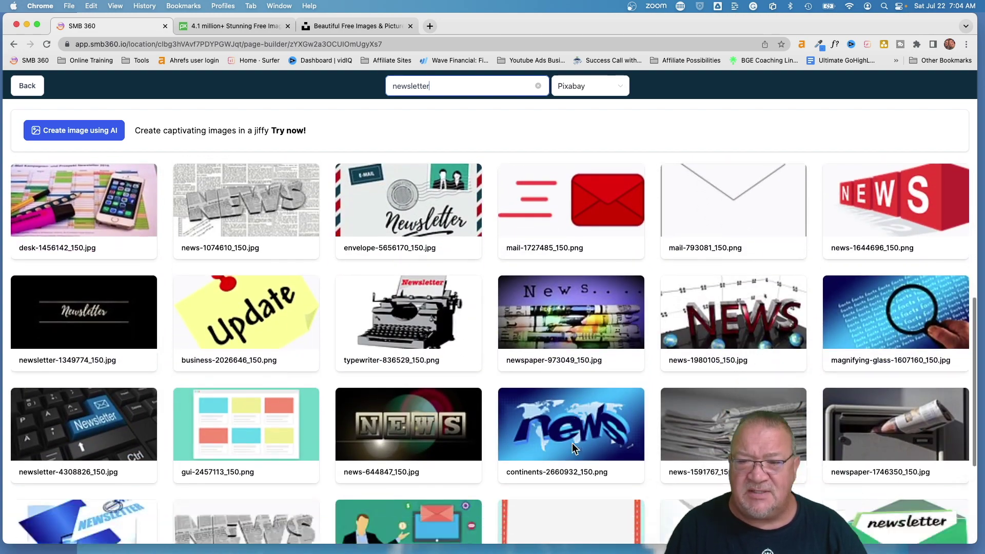
scroll(572, 447, "up", 10)
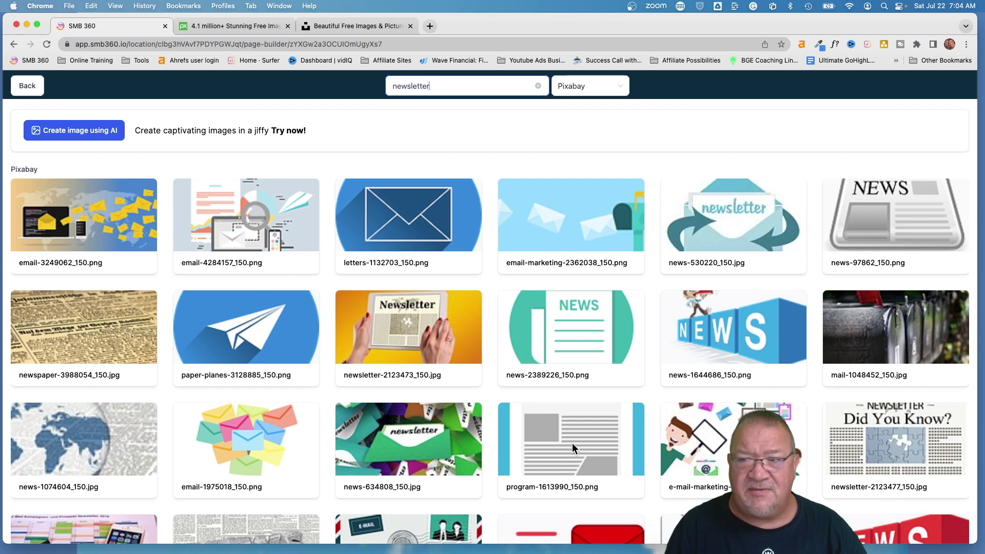
Step: Select the newsletter-2123473 photo and paste its Pixabay address into the Image URL field
left_click(404, 333)
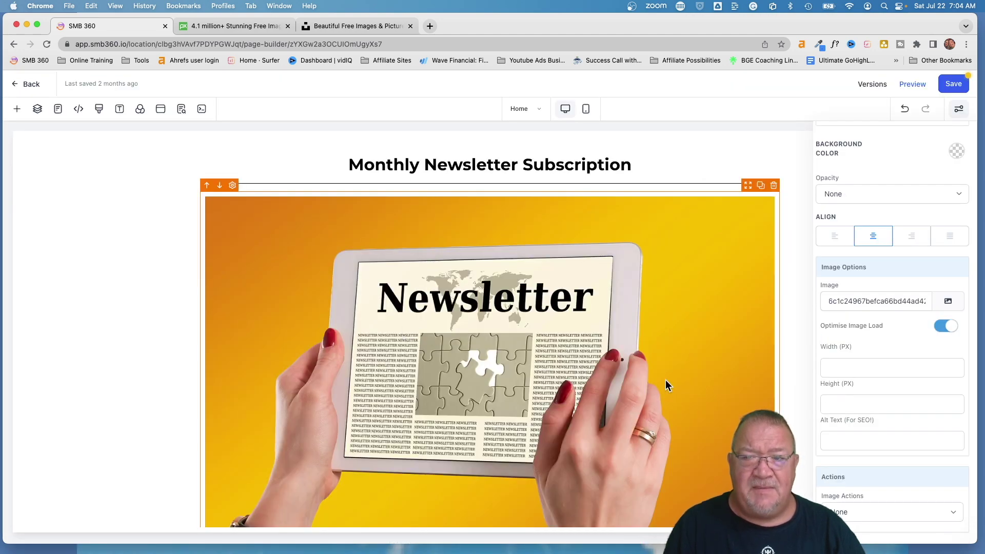
scroll(616, 307, "down", 3)
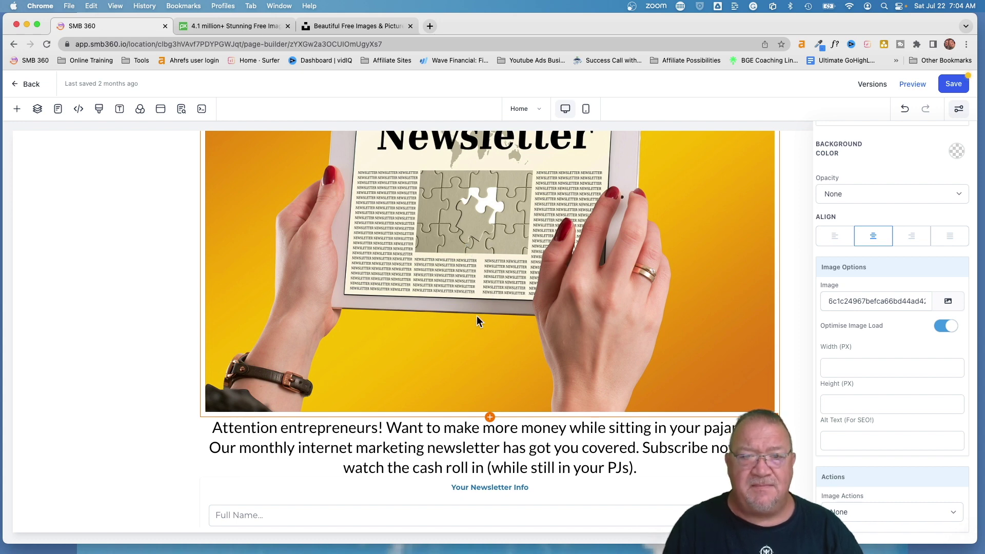
left_click(872, 300)
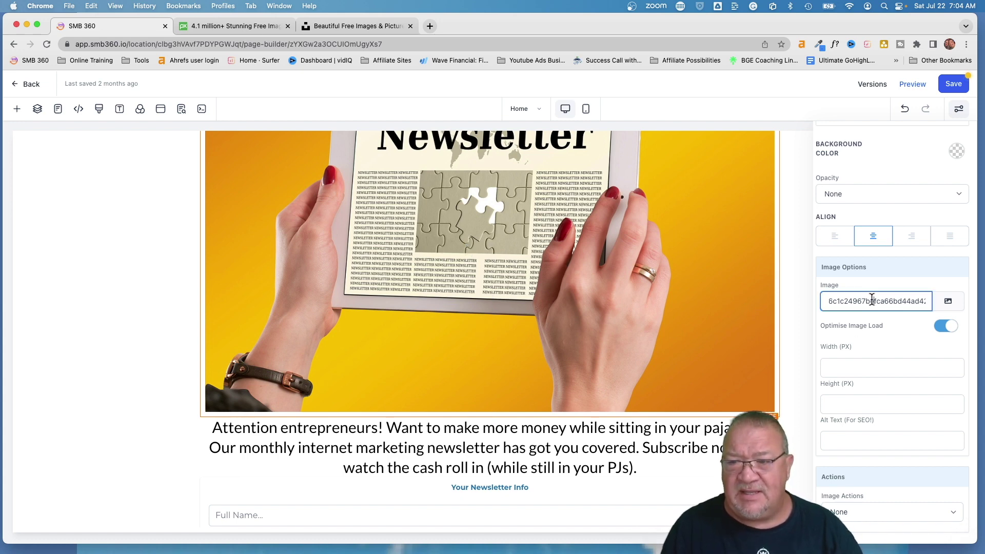
key("super+v")
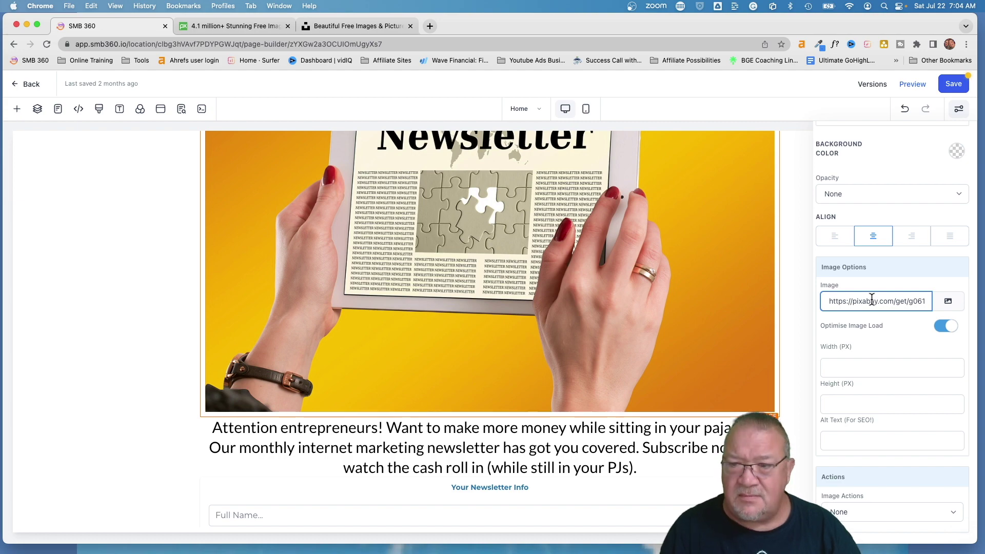
scroll(872, 300, "up", 5)
scroll(837, 241, "right", 5)
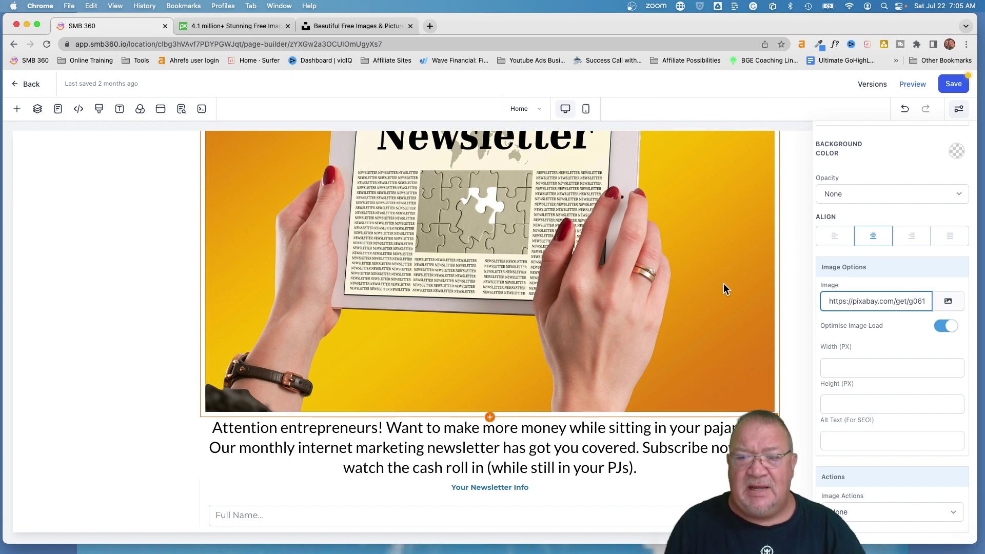
scroll(723, 283, "up", 3)
scroll(724, 290, "down", 1)
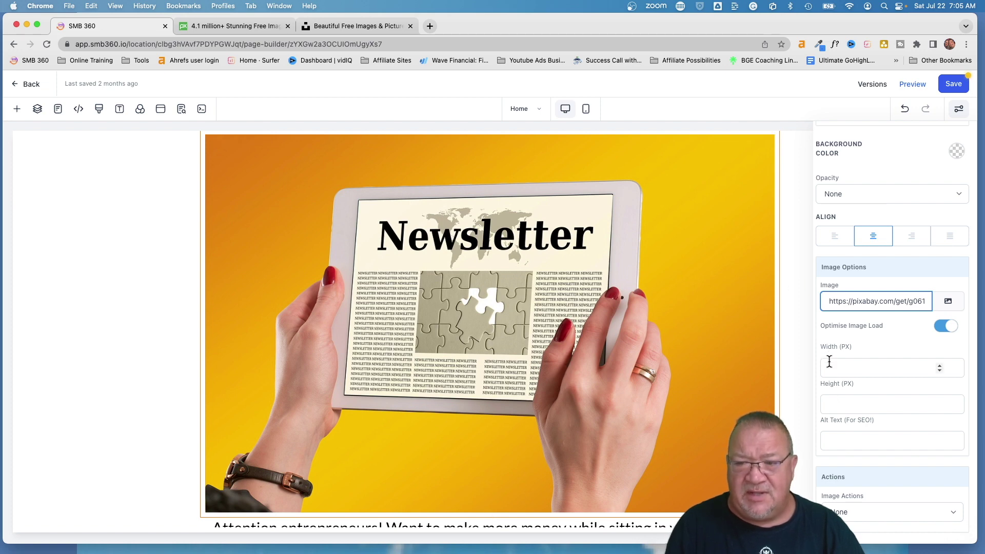
Step: Enter 300 as the image's Height (PX) in Image Options and save the page
left_click(839, 406)
type("300")
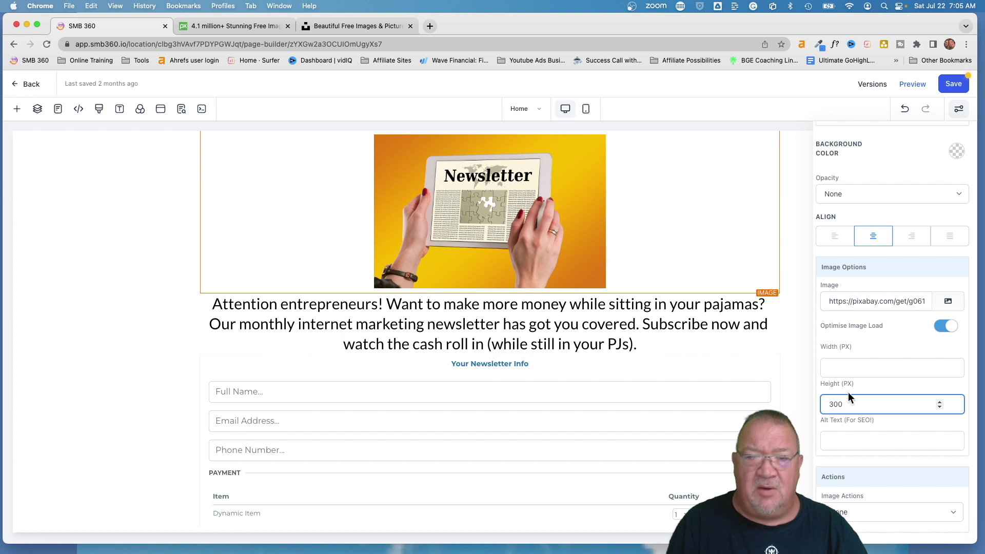
scroll(848, 392, "up", 3)
scroll(792, 344, "up", 2)
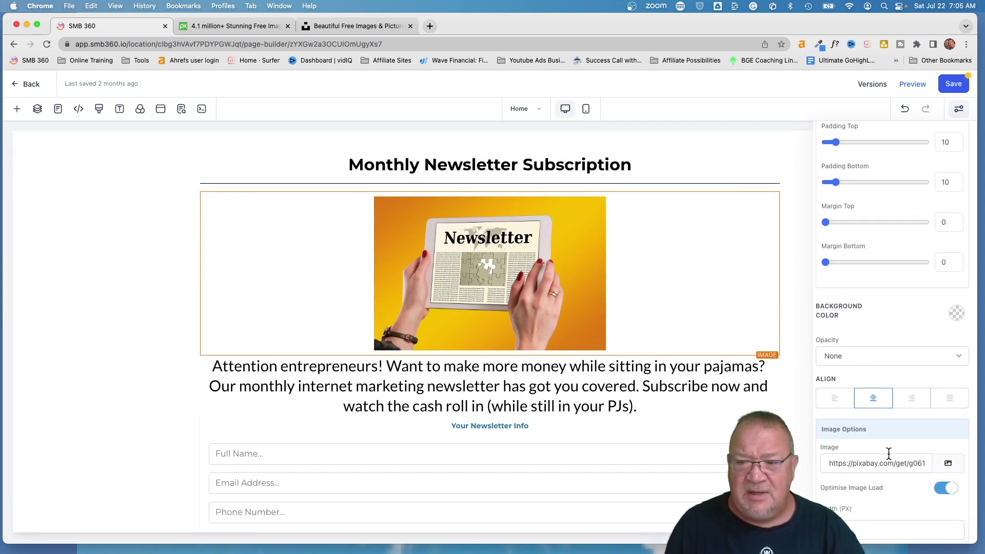
scroll(889, 454, "down", 2)
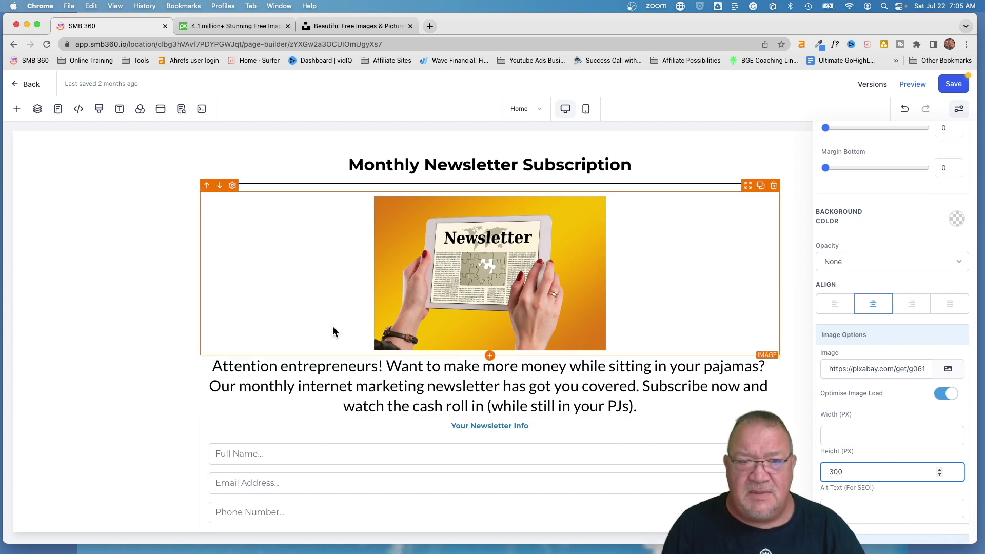
left_click(954, 84)
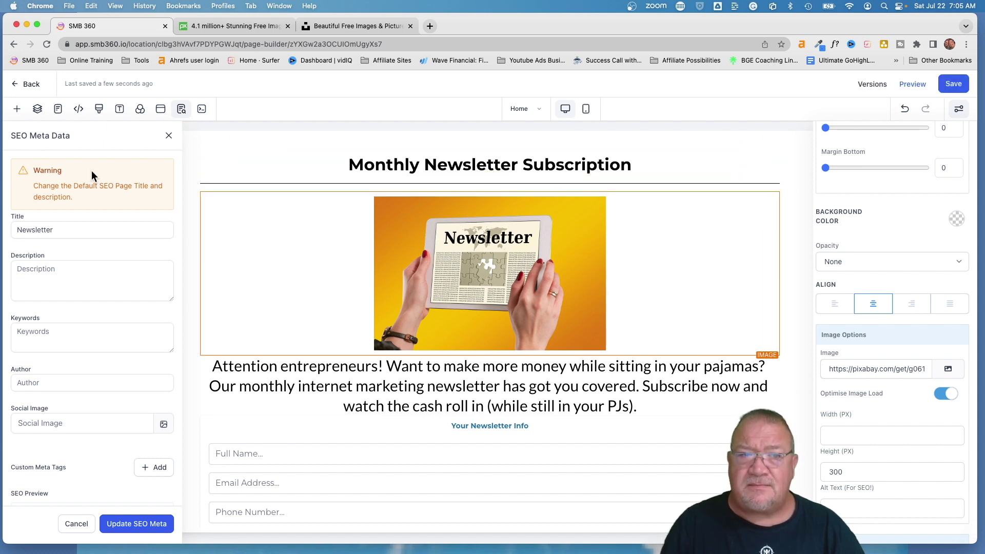
Step: Preview the newsletter page in a new tab, close it, and return to the SMB 360 editor
left_click(914, 85)
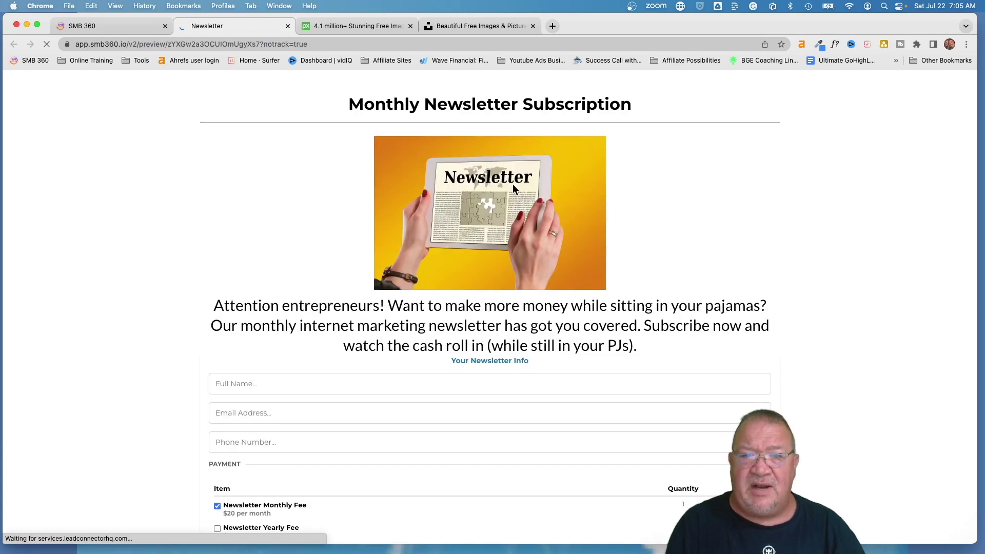
left_click(286, 25)
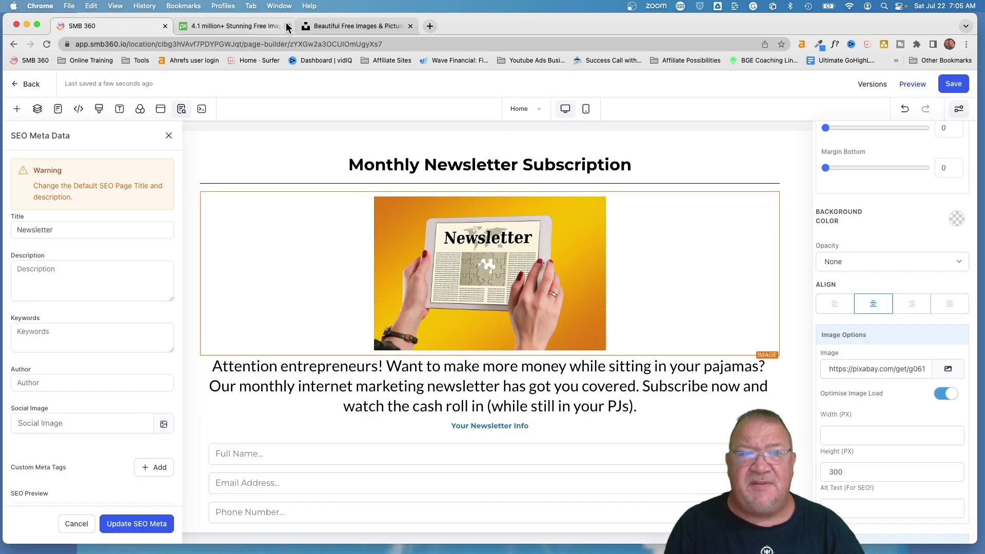
left_click(261, 24)
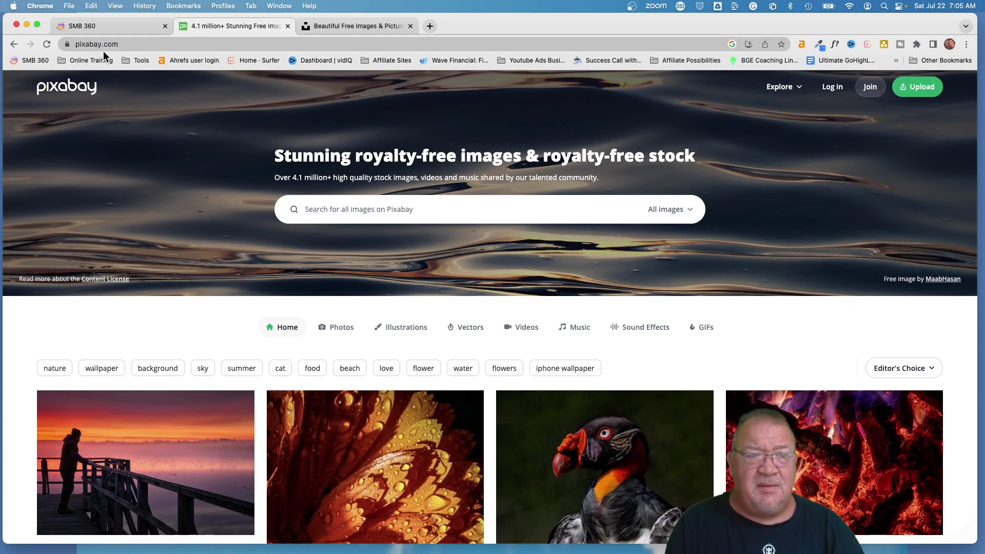
left_click(329, 27)
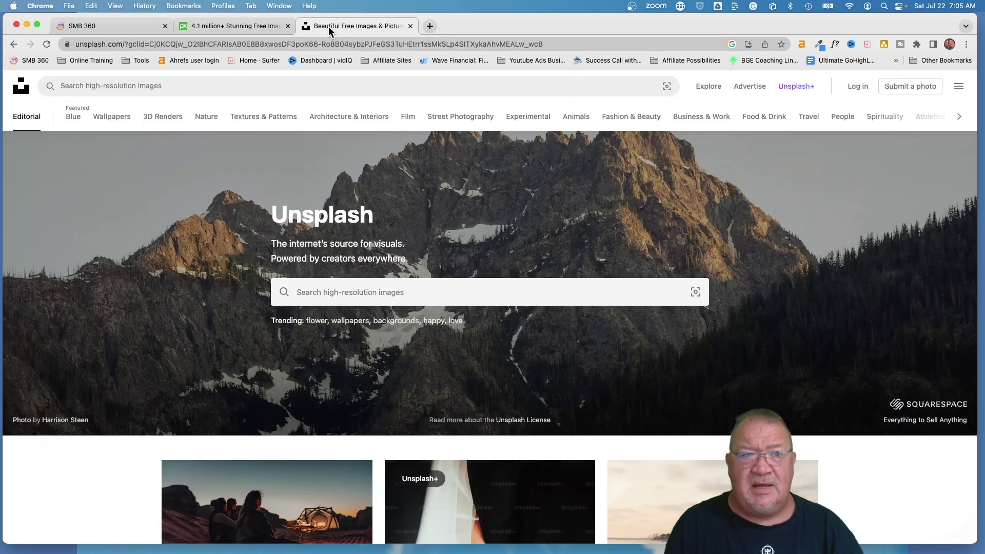
left_click(100, 27)
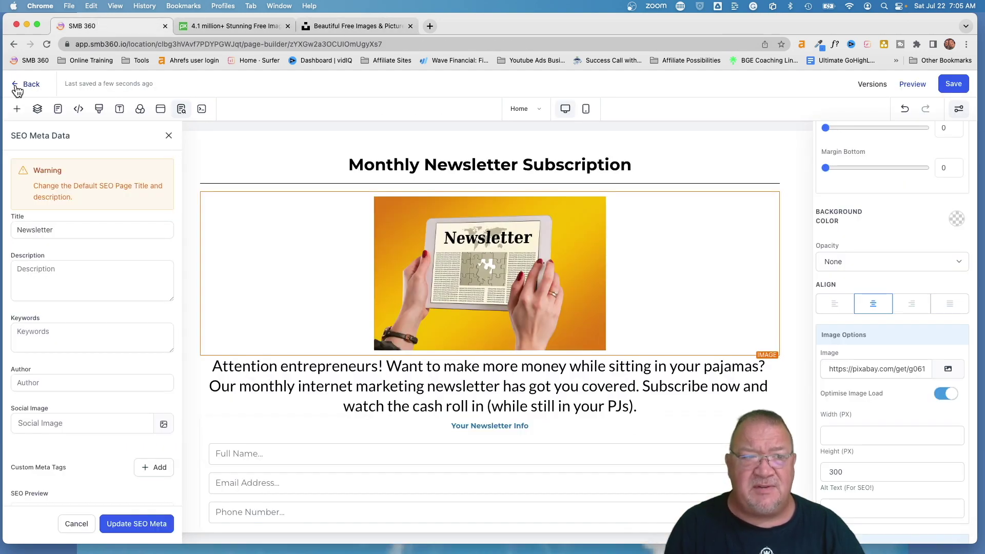